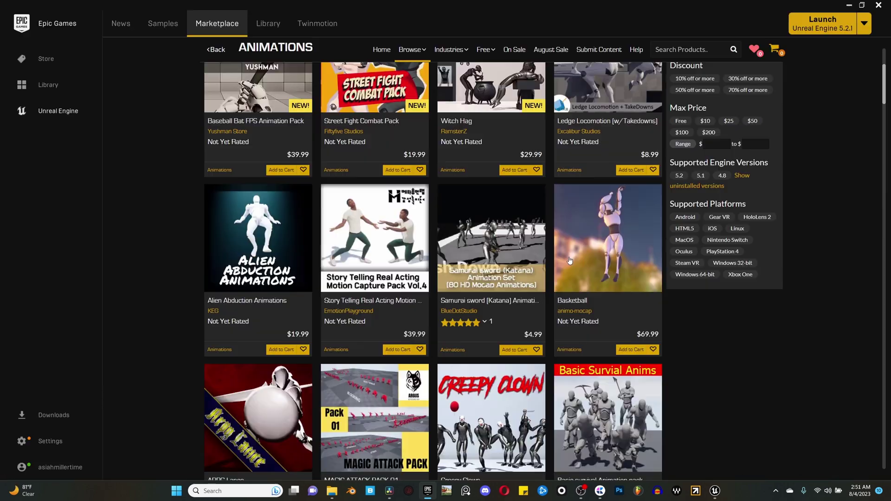
- Scroll through the Marketplace Animations category and the Fight Animations Pack page
scroll(570, 261, down, 2)
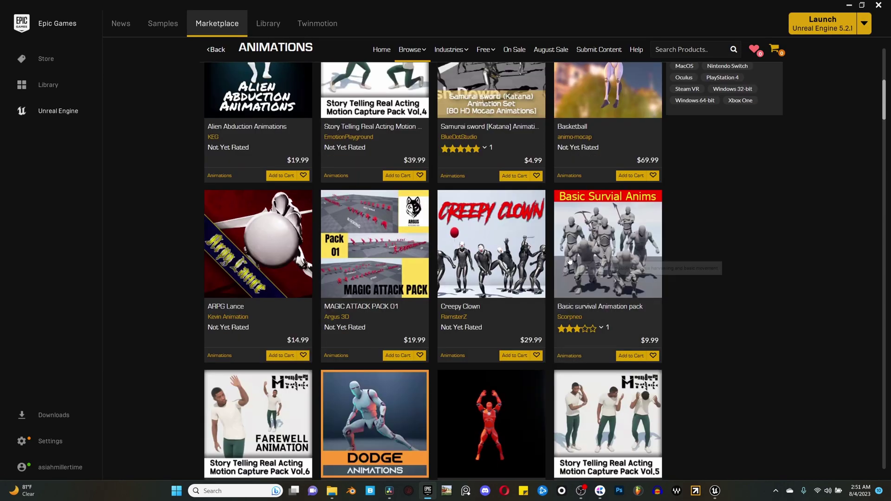
scroll(570, 261, down, 5)
scroll(570, 261, down, 7)
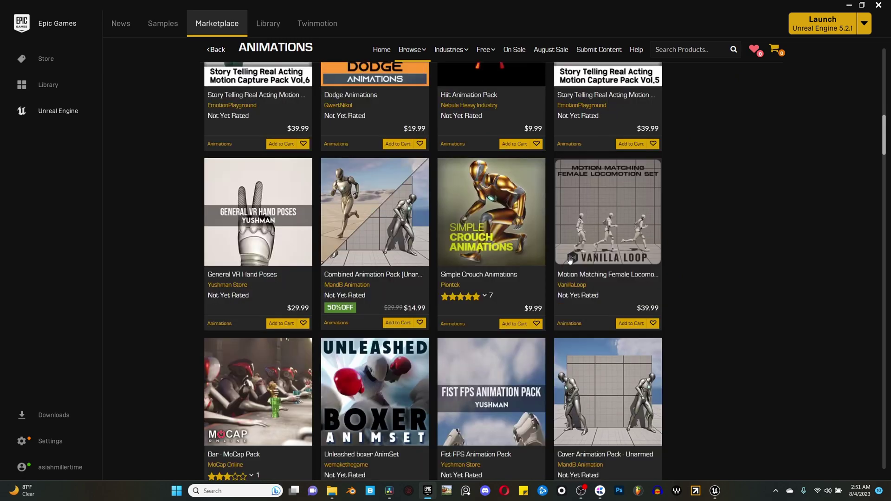
scroll(570, 261, down, 4)
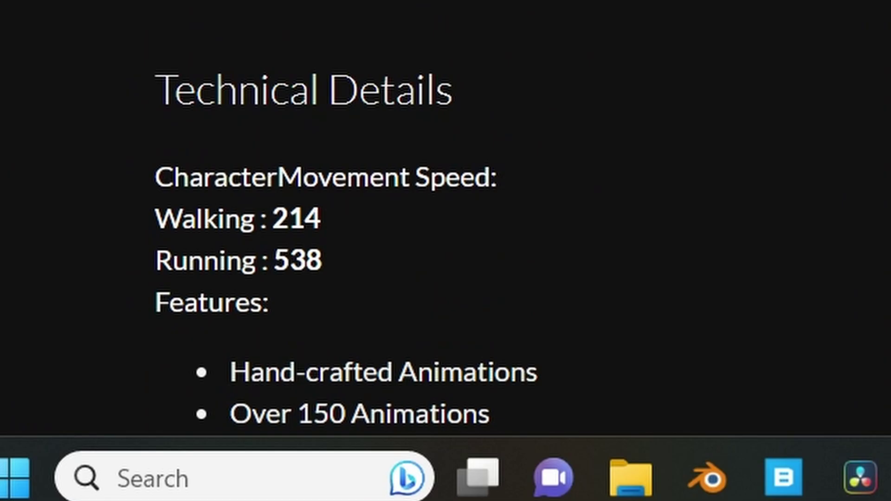
scroll(446, 218, down, 5)
scroll(445, 214, down, 5)
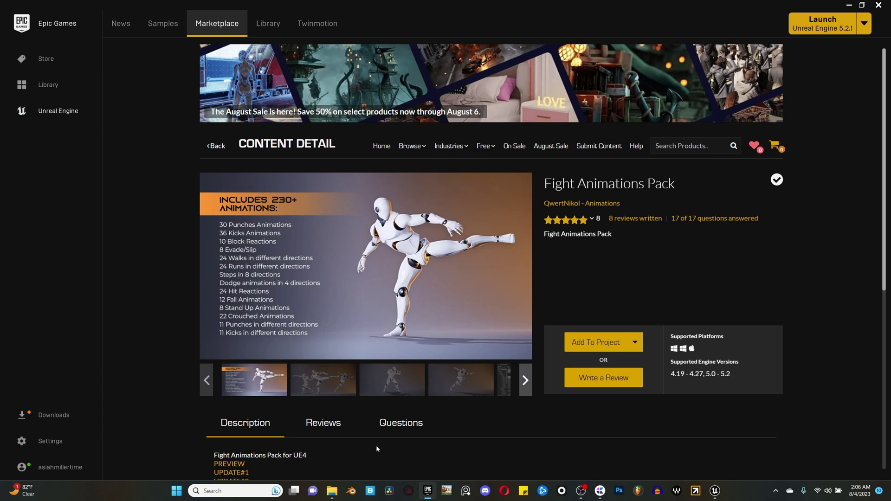
scroll(391, 422, down, 5)
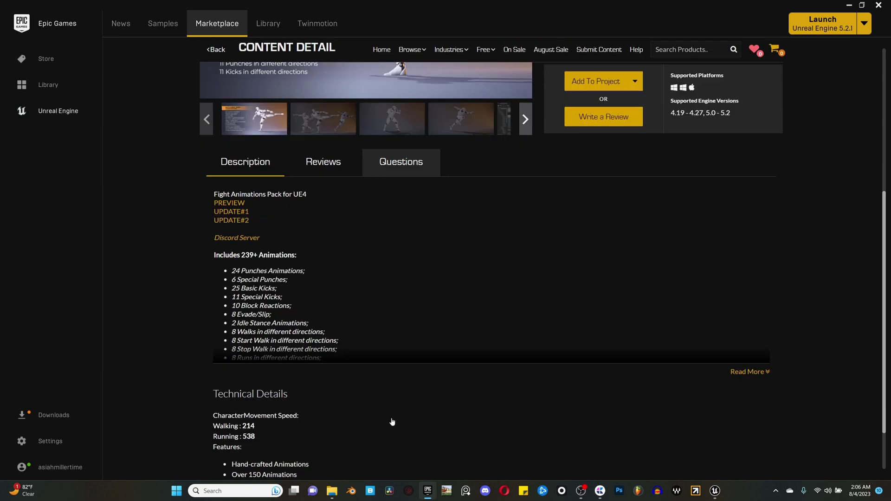
- Expand and review the pack's full animation list, then look over the Cyber Ninja page
click(767, 373)
scroll(476, 365, down, 3)
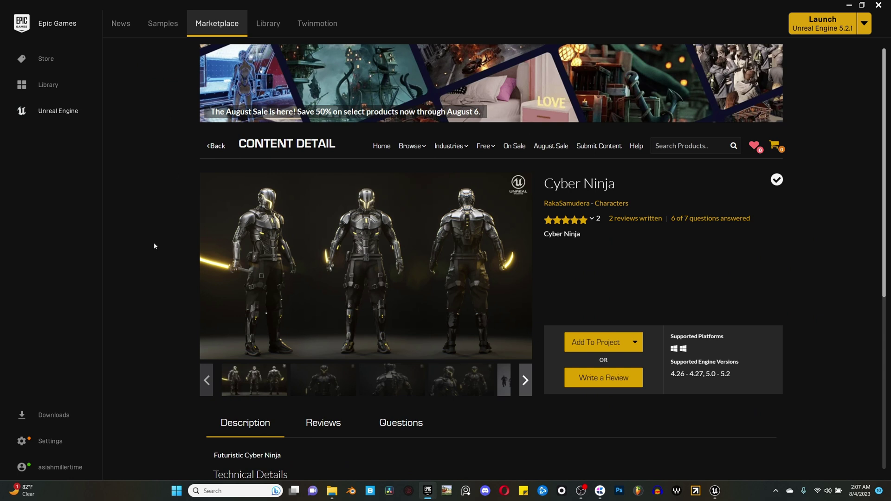
scroll(526, 381, down, 5)
scroll(526, 381, down, 1)
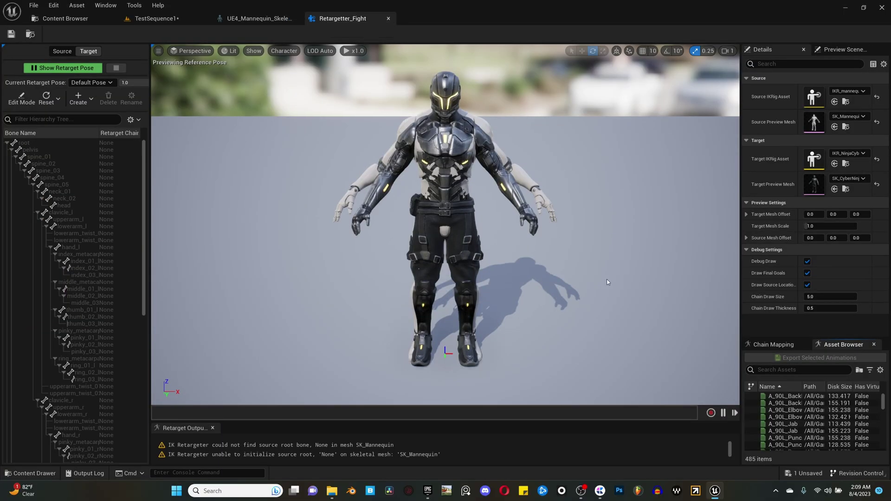
- Preview A_90L_Elbow on the Ninja and browse to FightAnimations/Mannequin/Character/Mesh
click(788, 409)
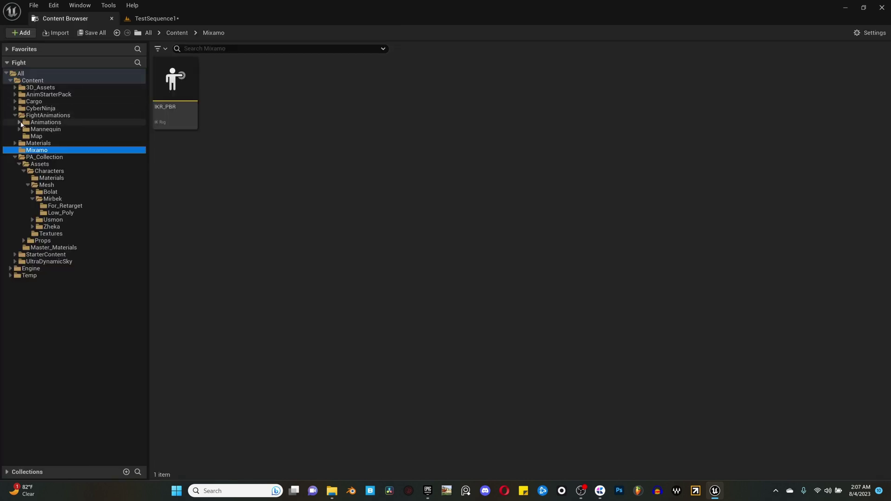
click(20, 123)
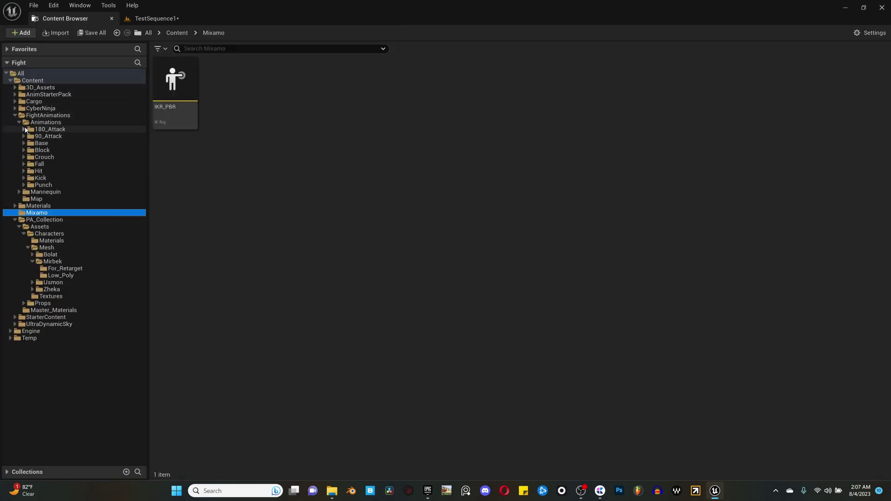
click(19, 192)
click(24, 199)
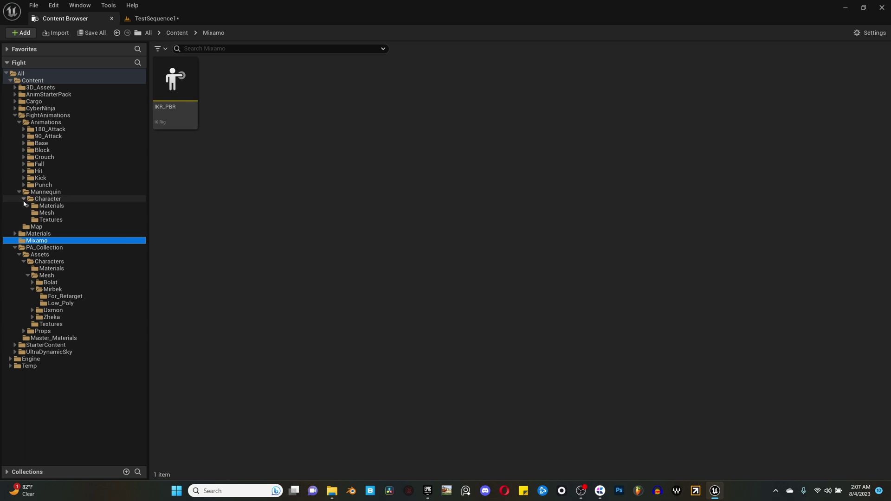
click(47, 212)
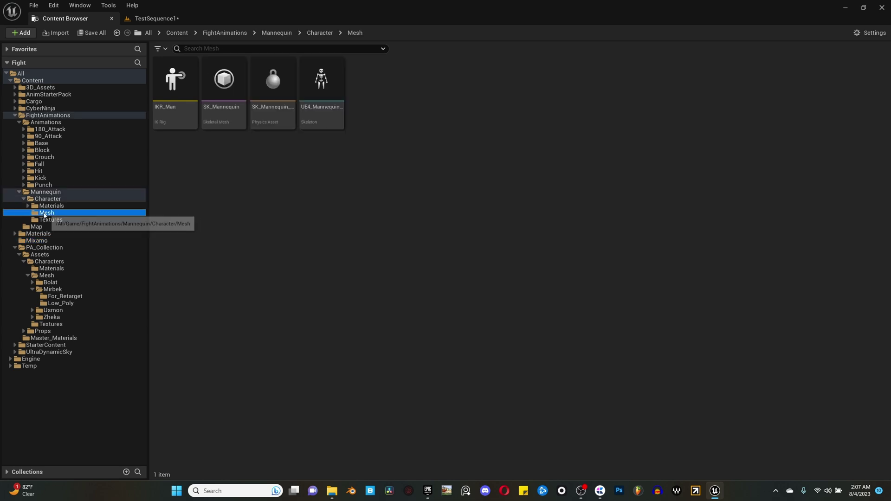
- Open UE4_Mannequin_Skeleton in the skeleton editor
double_click(331, 85)
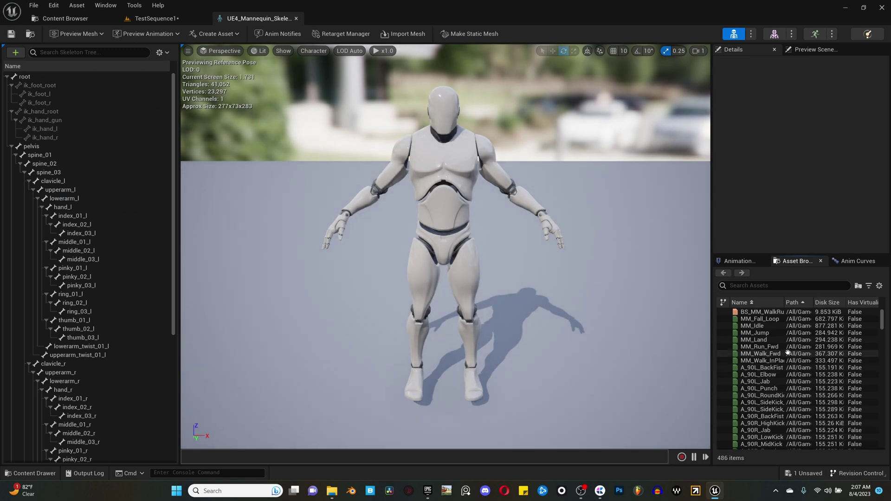
click(772, 339)
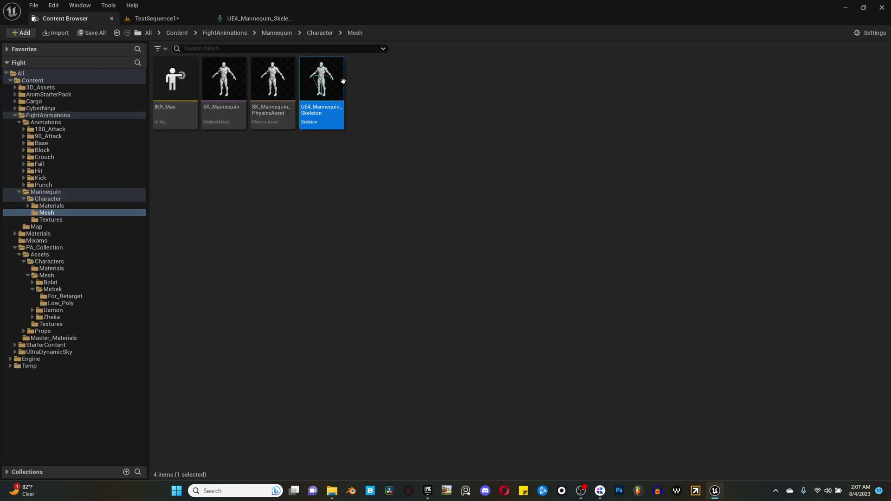
double_click(316, 85)
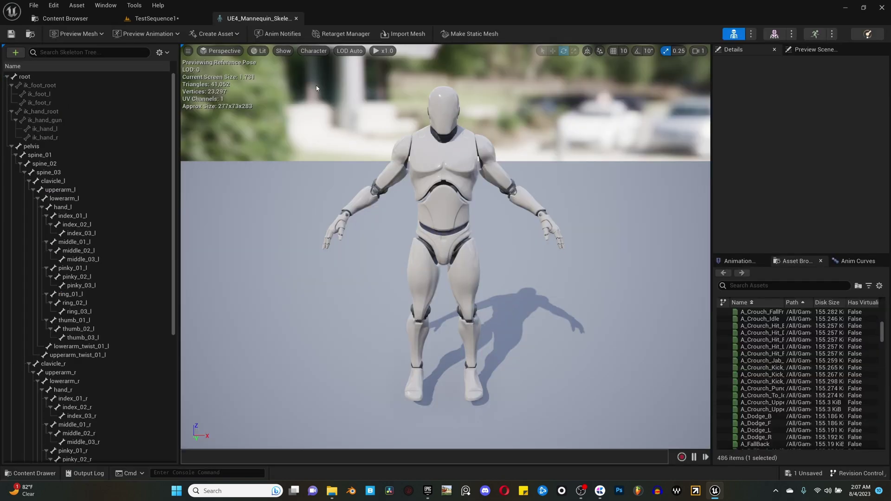
- Keep SK_Mannequin as the compatible skeleton in Asset Details, then return to the Content Browser
click(106, 5)
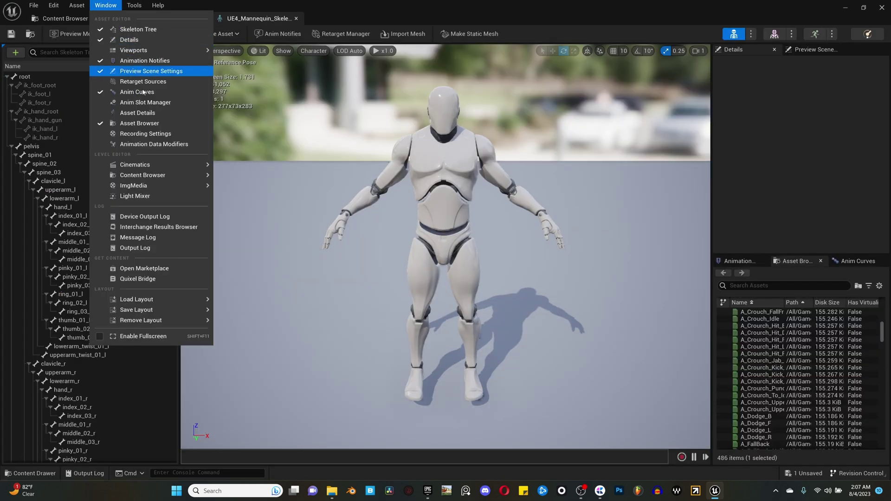
click(150, 112)
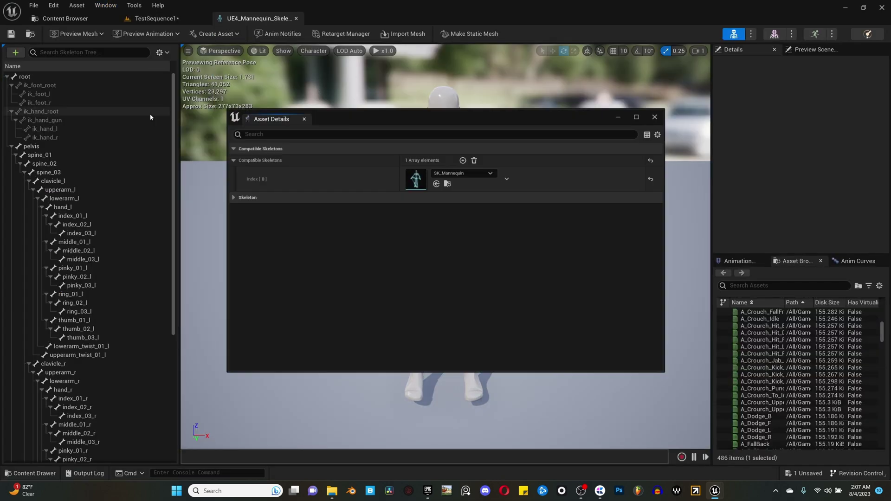
click(485, 175)
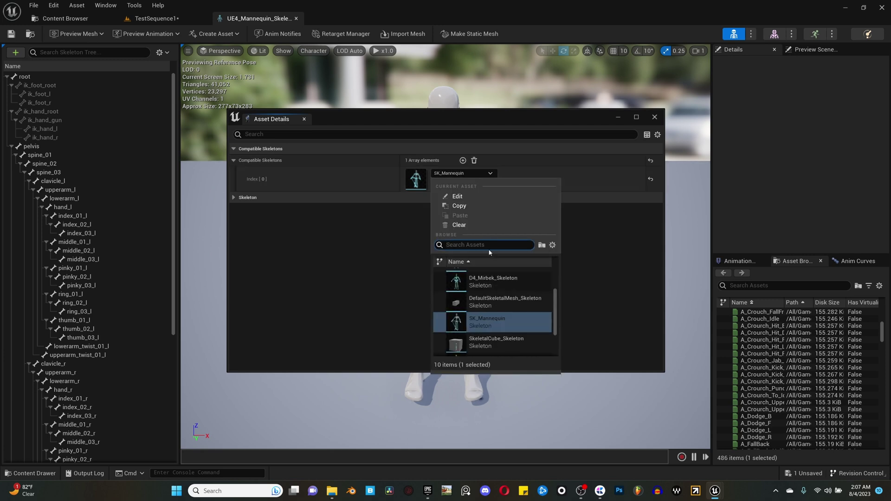
click(502, 320)
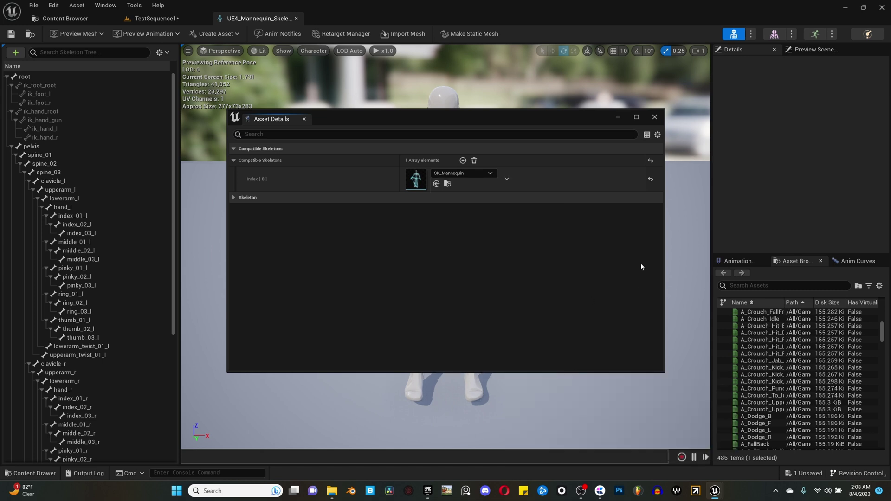
click(655, 118)
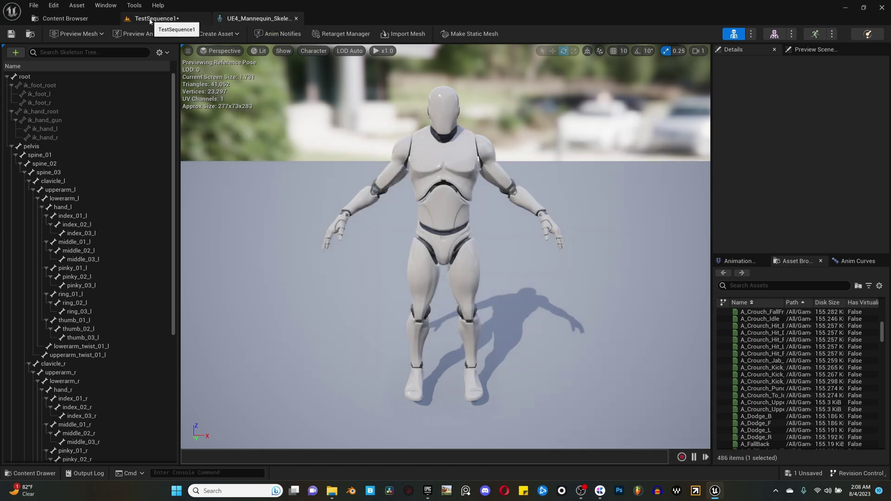
click(149, 20)
click(80, 18)
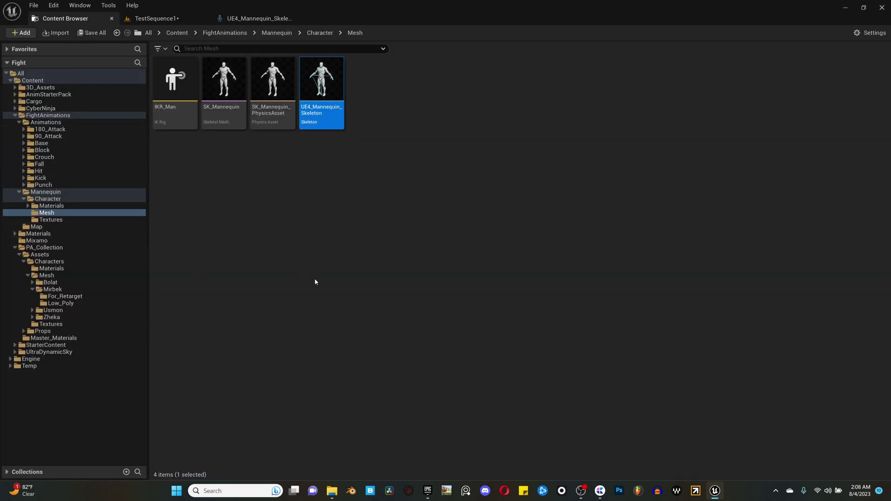
- Create a new IK Rig asset named IKR_mannequin in the Content folder
click(34, 82)
right_click(440, 150)
mouse_move(472, 310)
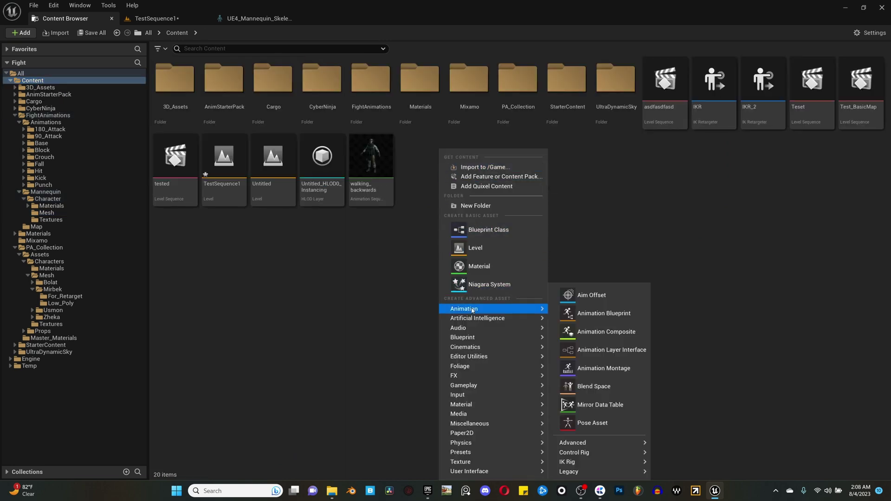
mouse_move(585, 462)
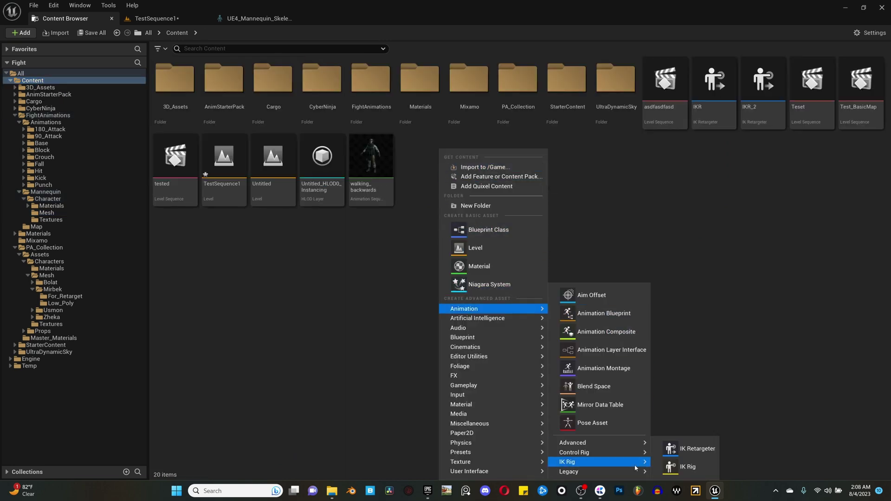
click(686, 467)
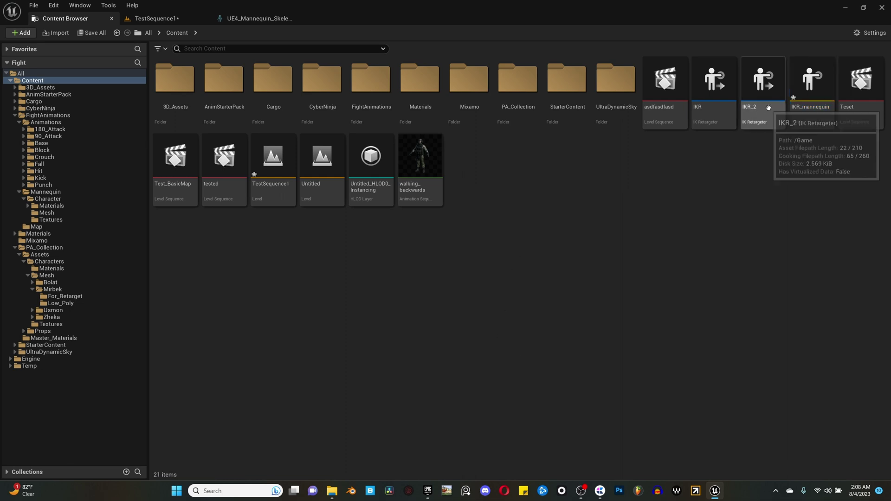
- Duplicate IKR_mannequin and rename the copy with an IKR_ name
right_click(810, 91)
click(815, 128)
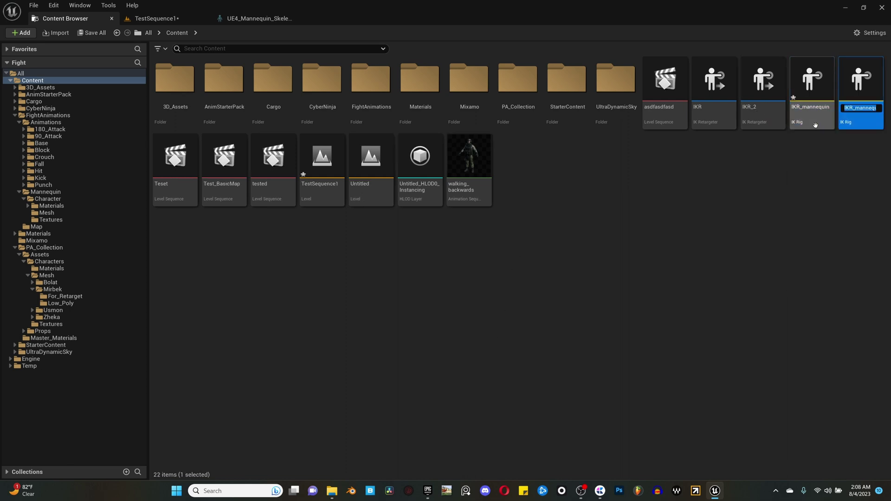
text(IKR_)
- Set SK_CyberNinja as the IKR_NinjaCyber rig's preview mesh and close the rig editor
double_click(818, 105)
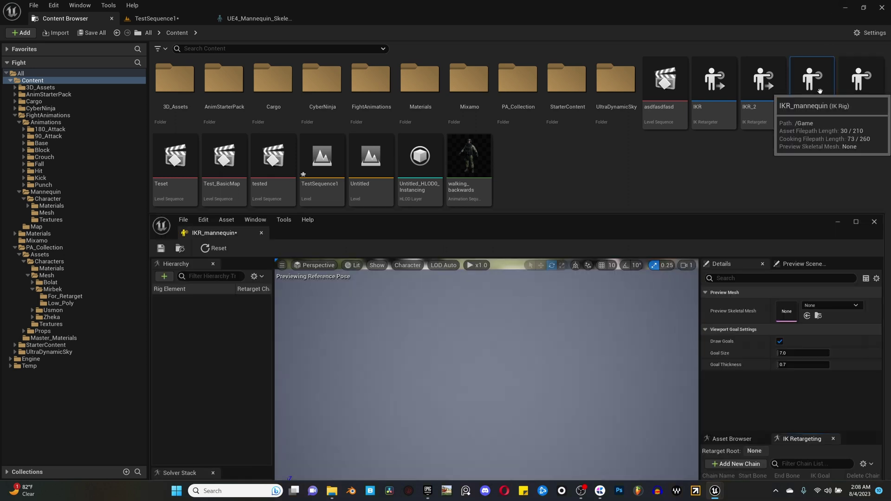
drag(687, 219, 625, 74)
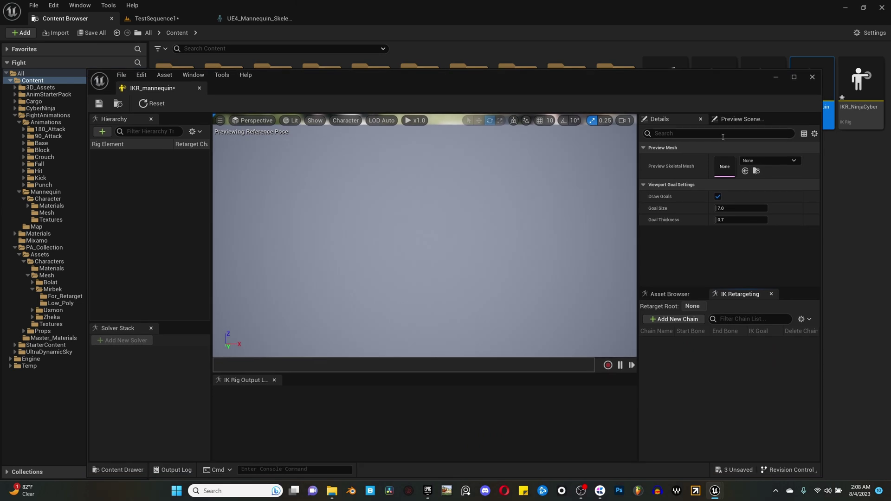
click(766, 161)
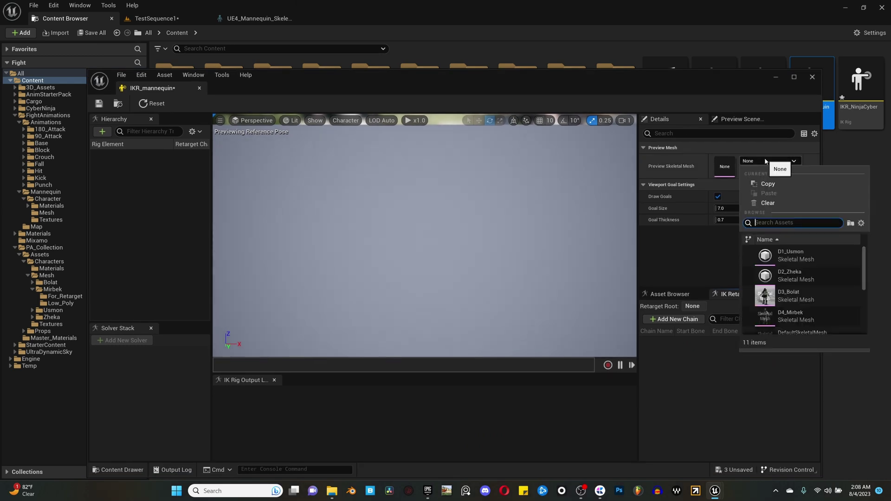
scroll(803, 288, down, 3)
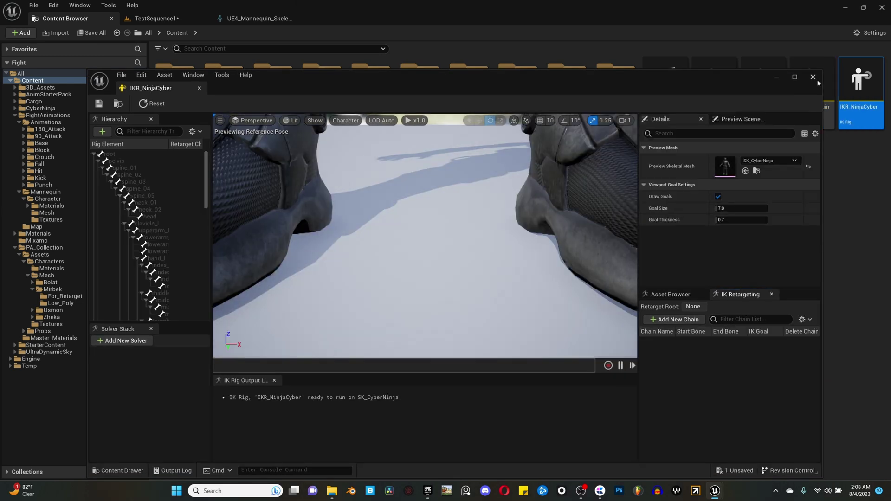
click(813, 77)
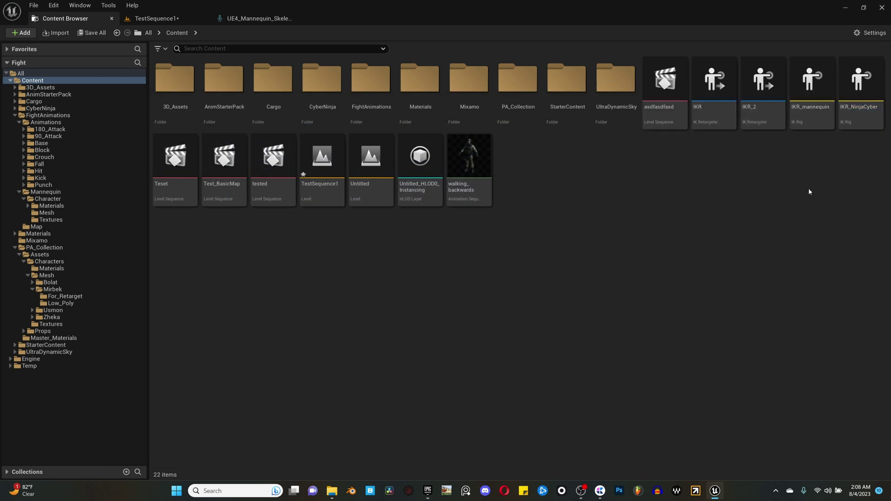
- Create IK Retargeter Retargetter_Fight with IKR_mannequin as its source rig
right_click(619, 179)
mouse_move(676, 309)
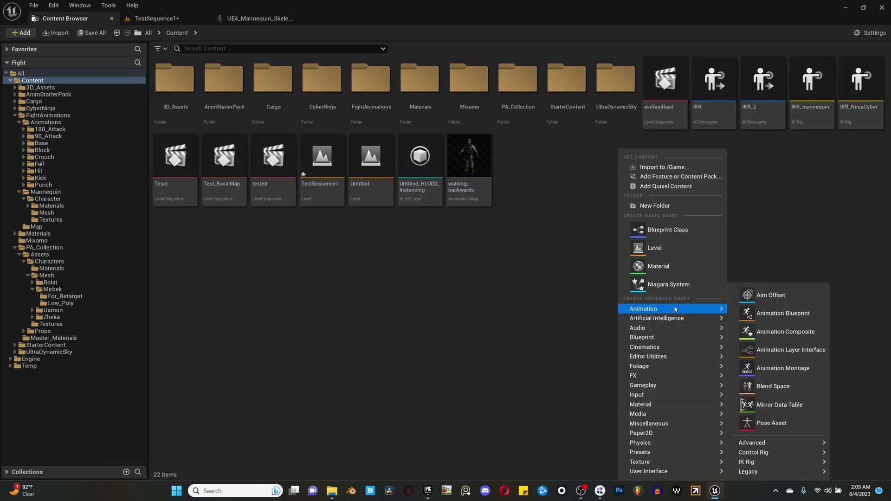
mouse_move(752, 462)
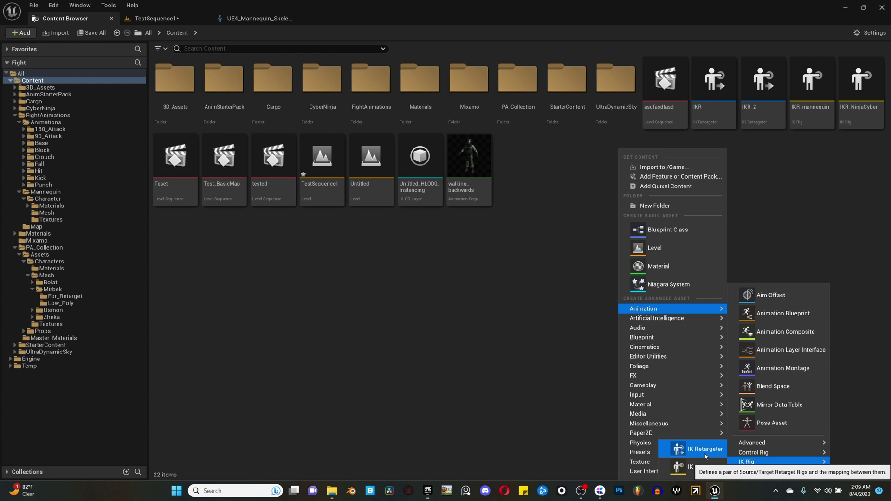
click(696, 465)
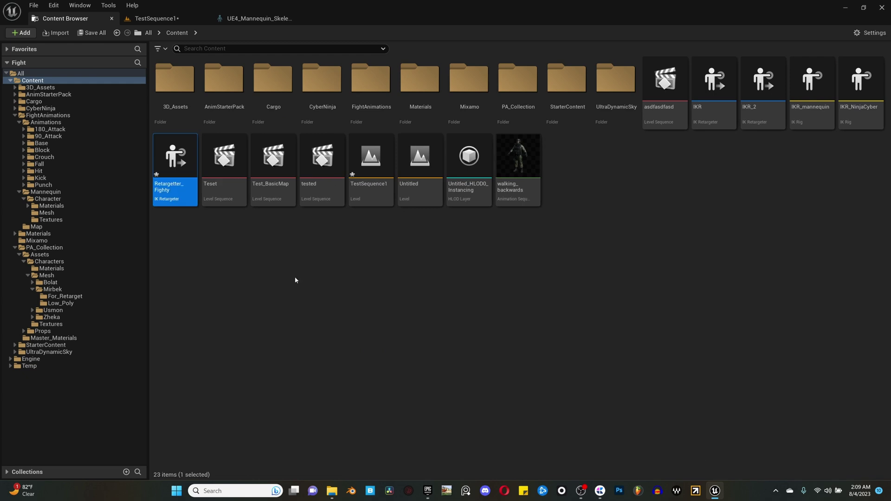
text(Retargetter_Fighty)
key(BackSpace)
key(Return)
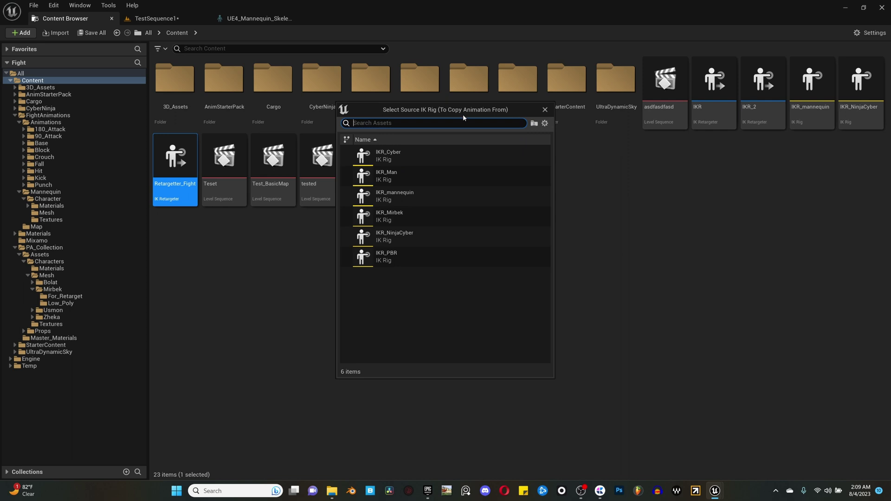
click(434, 195)
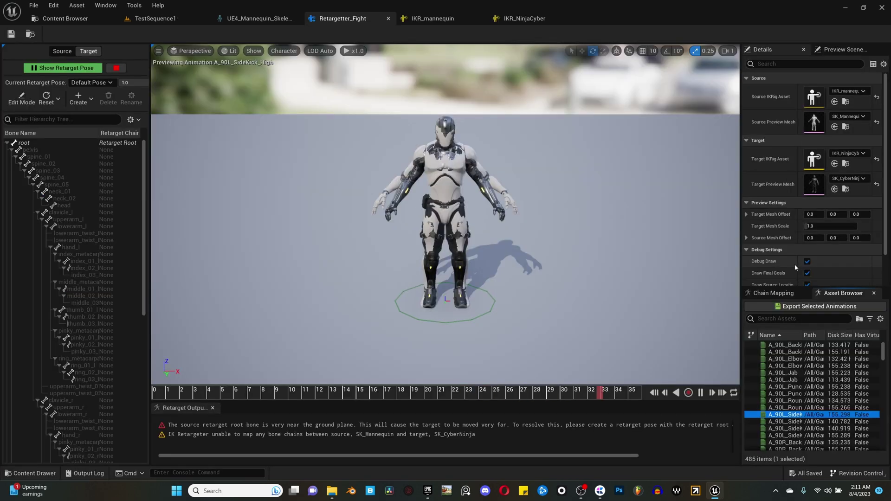
- Confirm the target IK rig in Details and save all work
click(751, 250)
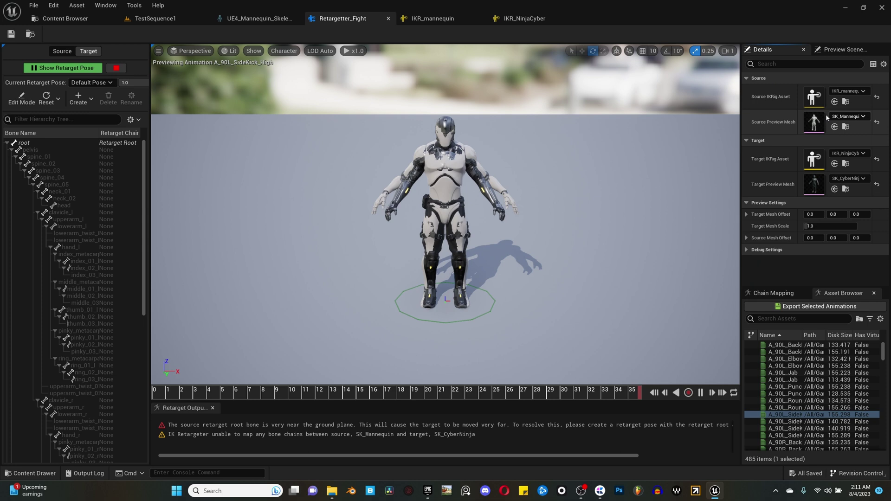
click(857, 154)
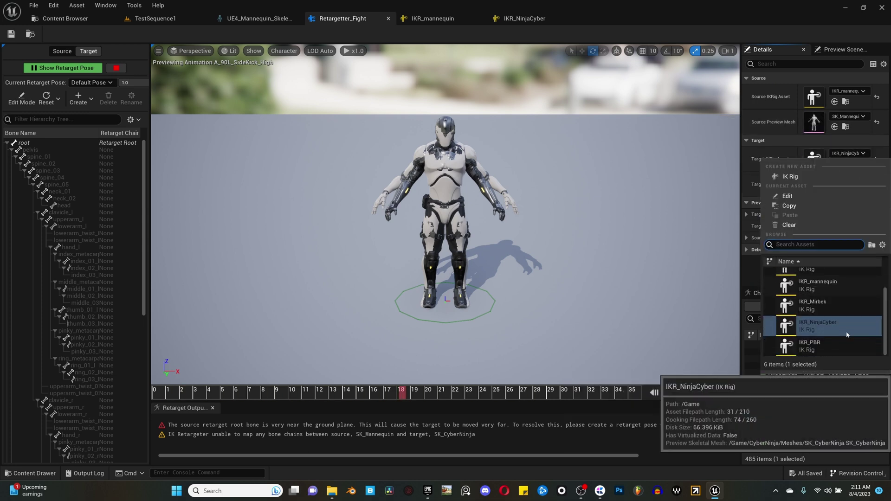
click(782, 129)
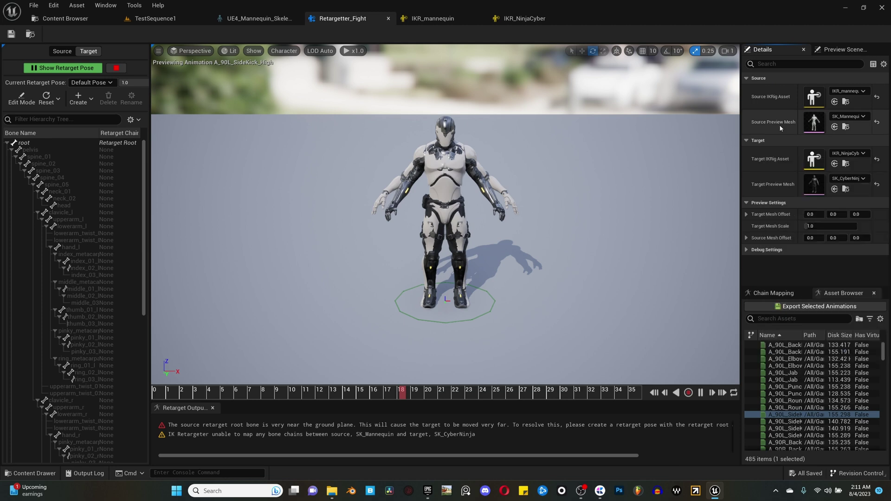
click(34, 5)
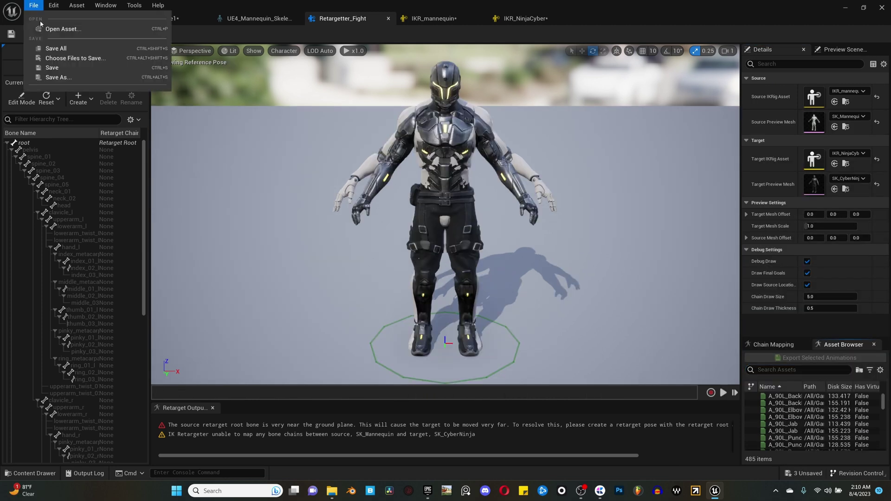
click(52, 49)
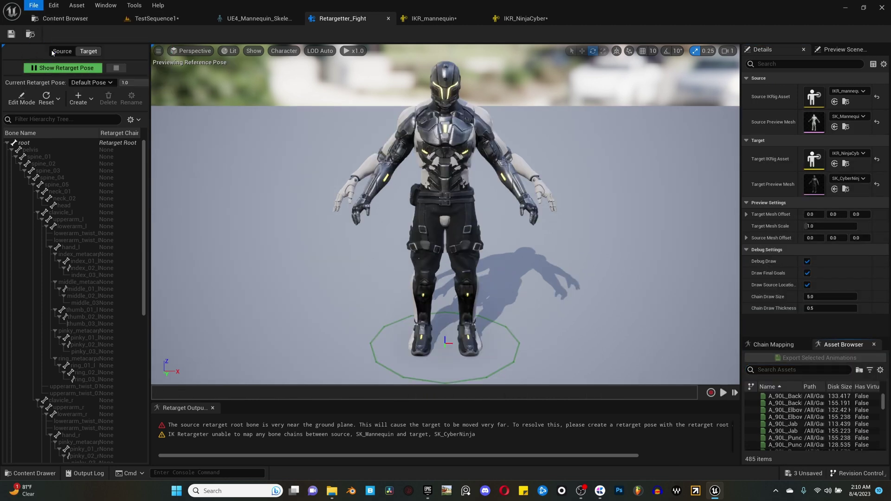
- Preview A_90L_Jab, A_90L_Elbow, A_90R_BackFist and A_90R_MidKick on the Ninja
click(77, 69)
click(799, 425)
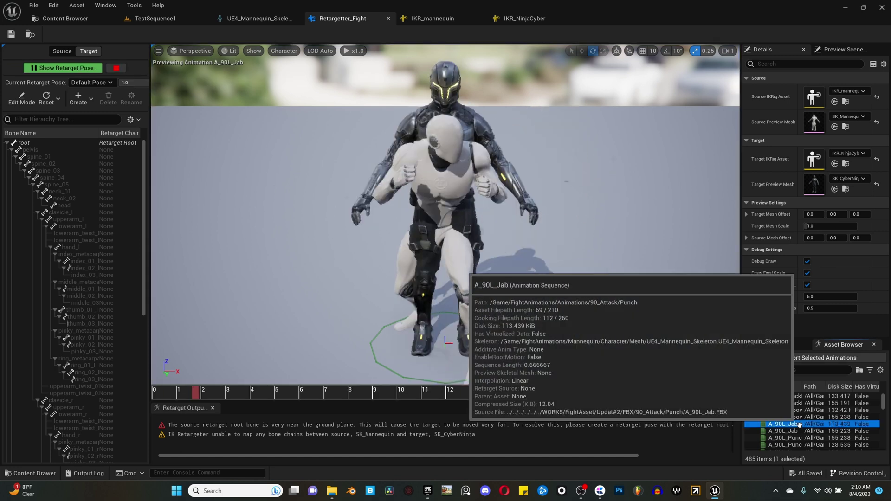
click(798, 409)
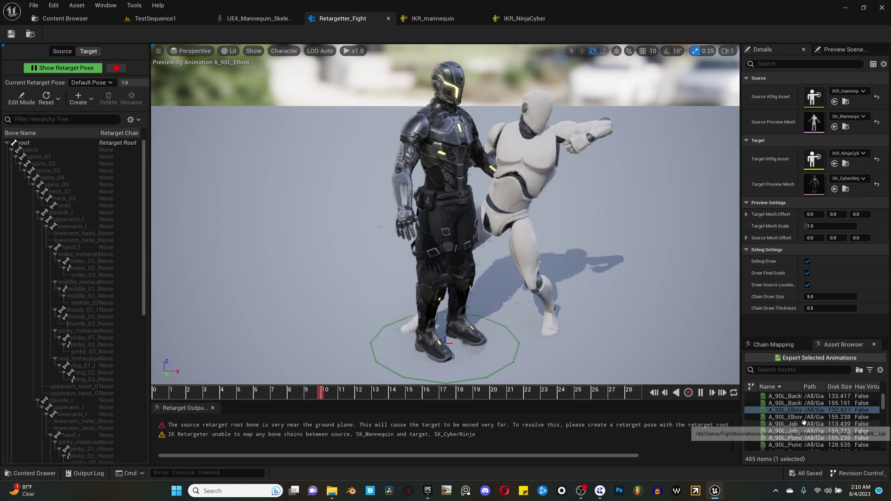
scroll(794, 418, down, 3)
click(789, 440)
scroll(789, 434, down, 2)
scroll(789, 431, down, 2)
click(788, 416)
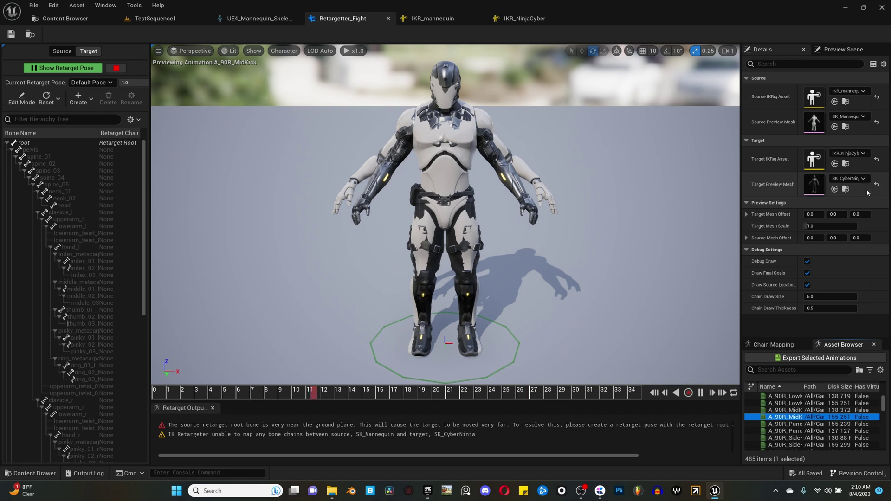
- Check the target preview mesh and IKR_NinjaCyber's preview scene settings
click(856, 179)
scroll(849, 316, down, 1)
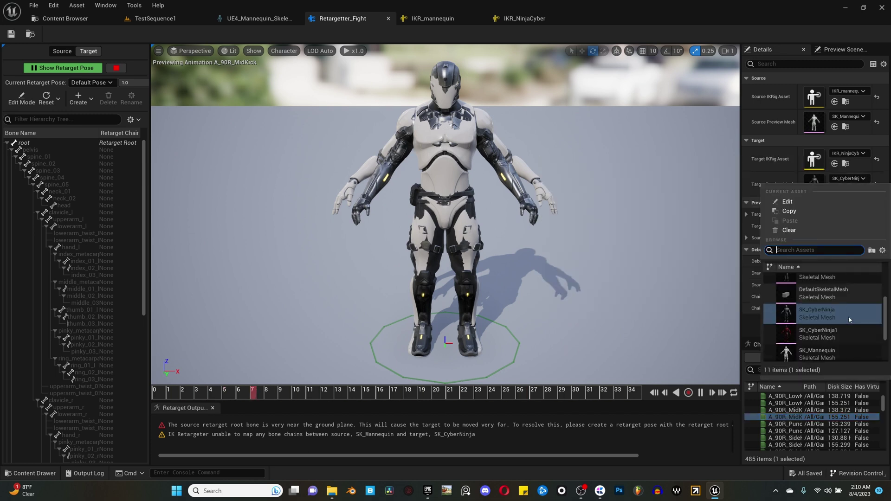
scroll(853, 292, up, 2)
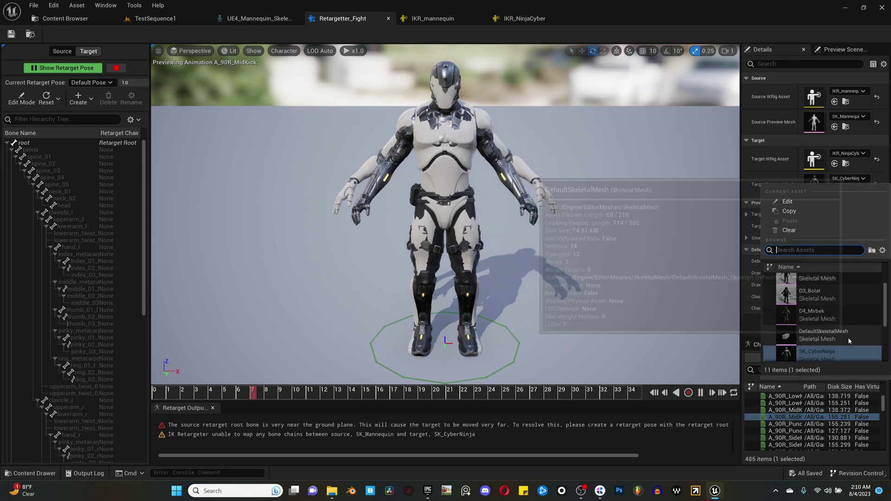
click(563, 21)
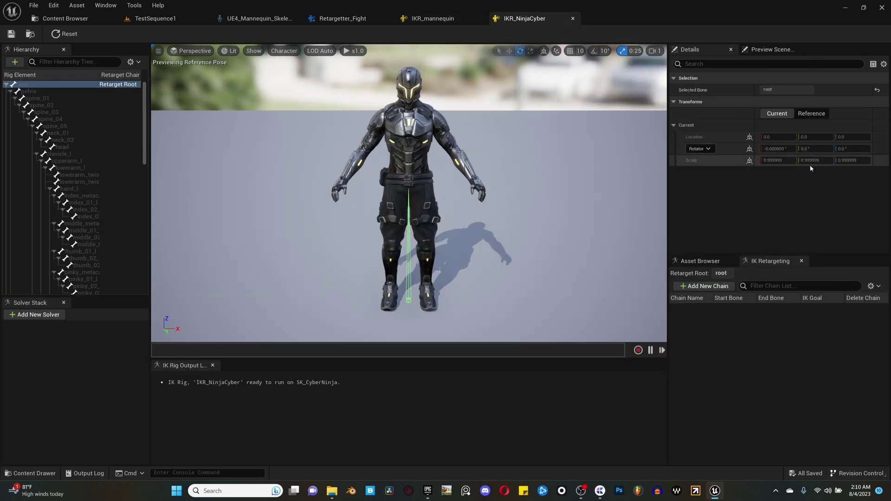
click(772, 49)
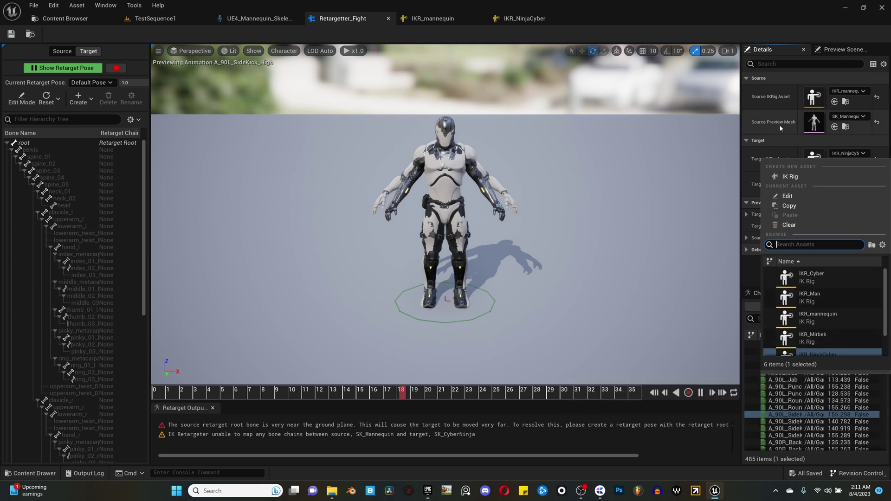
click(842, 331)
- Preview A_90L_Elbow, A_SideKick, MM_Idle, A_TornadoKick_R and A_Tornado540_L, then select all animations
click(817, 365)
scroll(817, 398, down, 5)
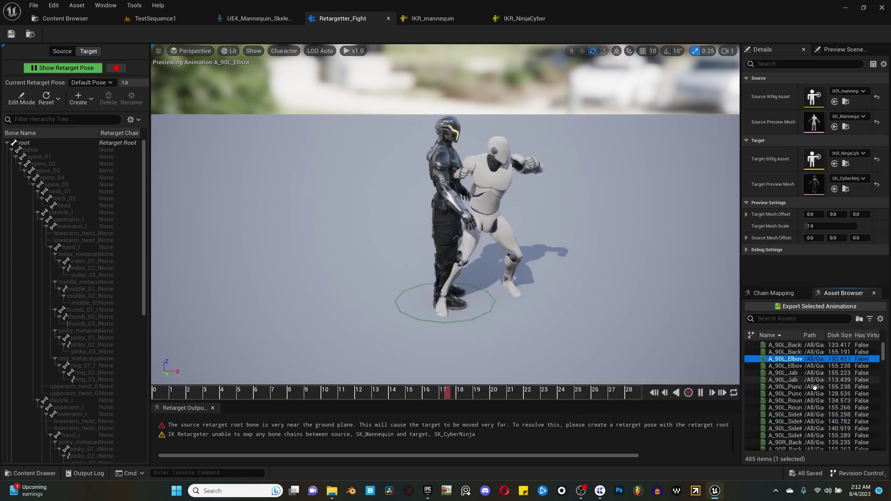
scroll(817, 399, down, 20)
click(811, 420)
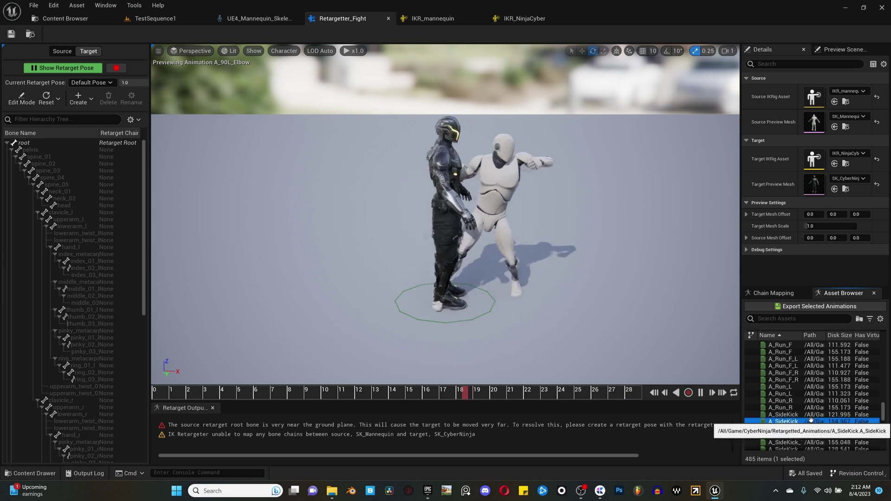
scroll(811, 418, down, 10)
click(810, 413)
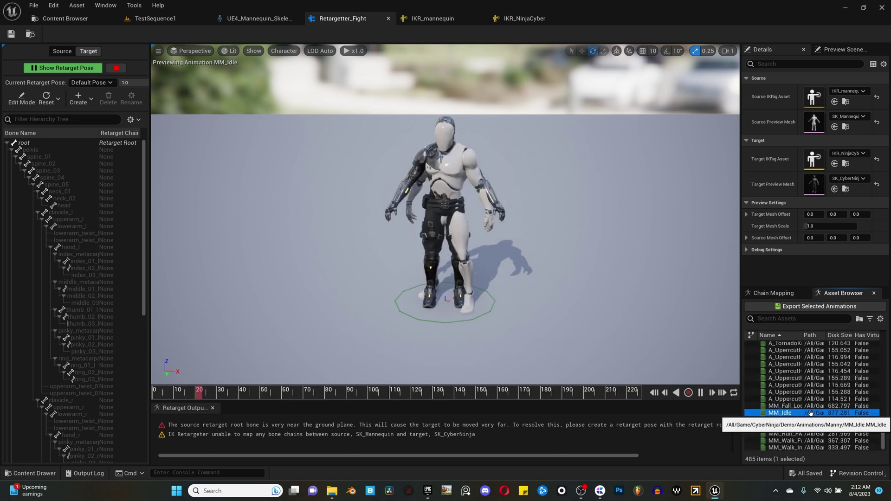
scroll(809, 403, up, 2)
click(810, 378)
scroll(810, 390, up, 3)
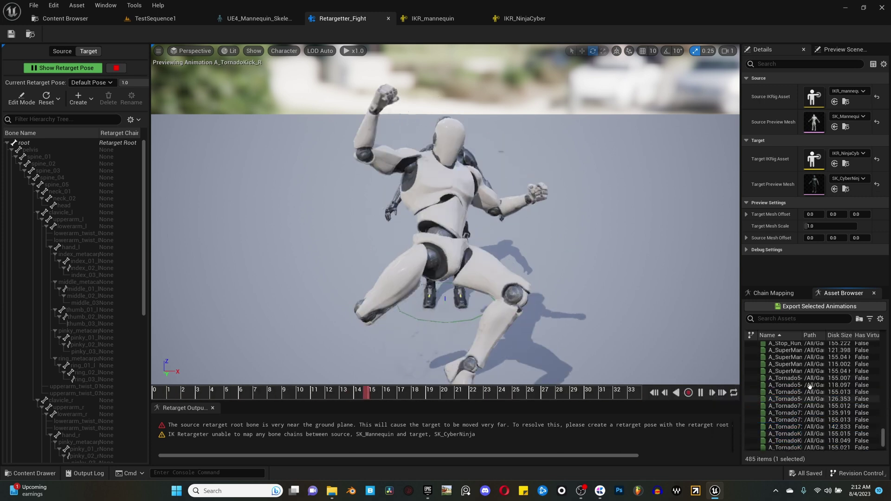
click(810, 385)
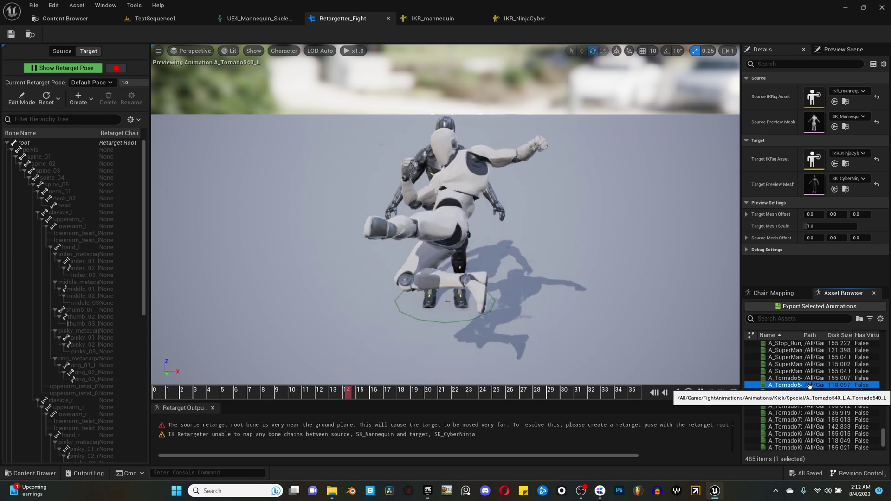
key(ctrl+a)
- Export the selected retargeted animations, then open A_BlockHit_R_IP in CyberNinja/Retargetted_Animations to check it
click(819, 306)
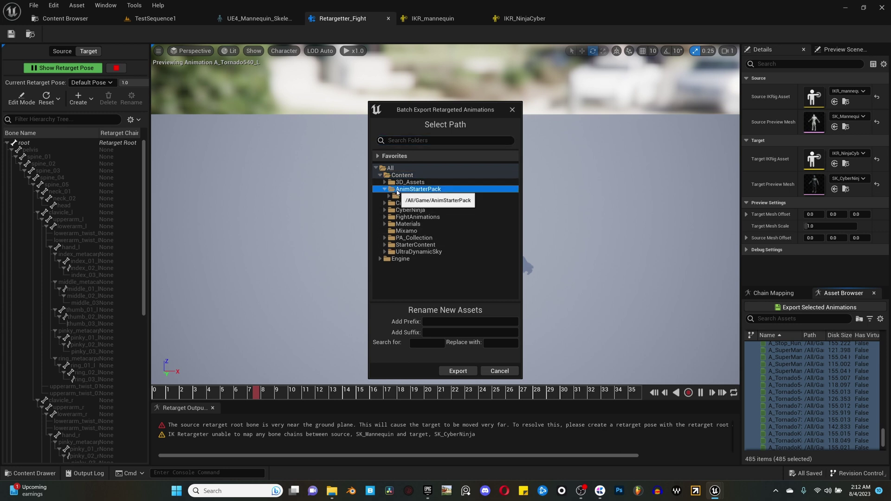
click(495, 372)
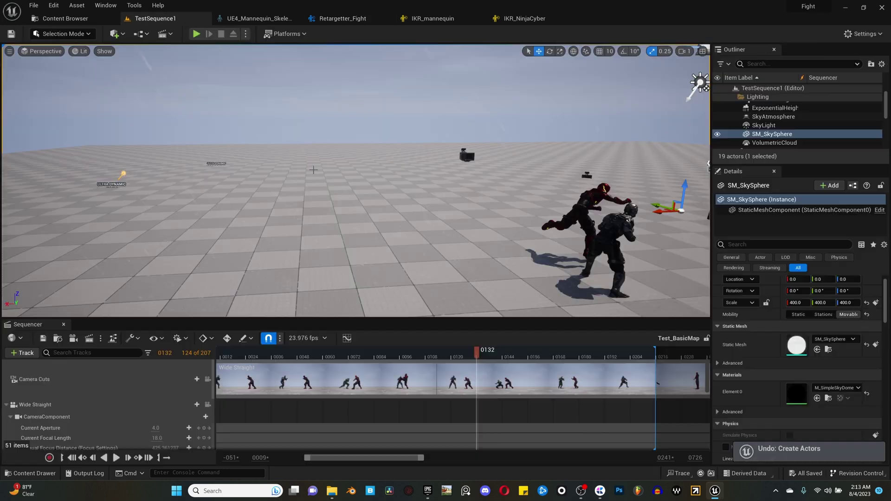
key(ctrl+space)
click(221, 292)
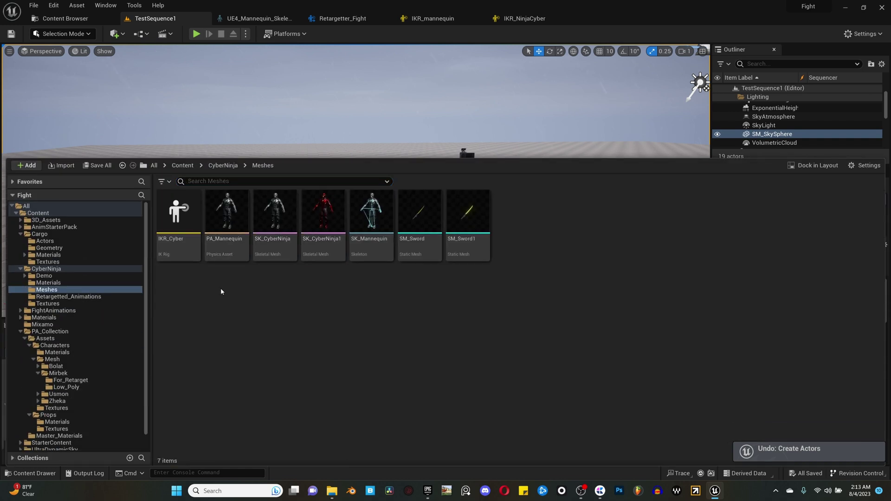
click(70, 297)
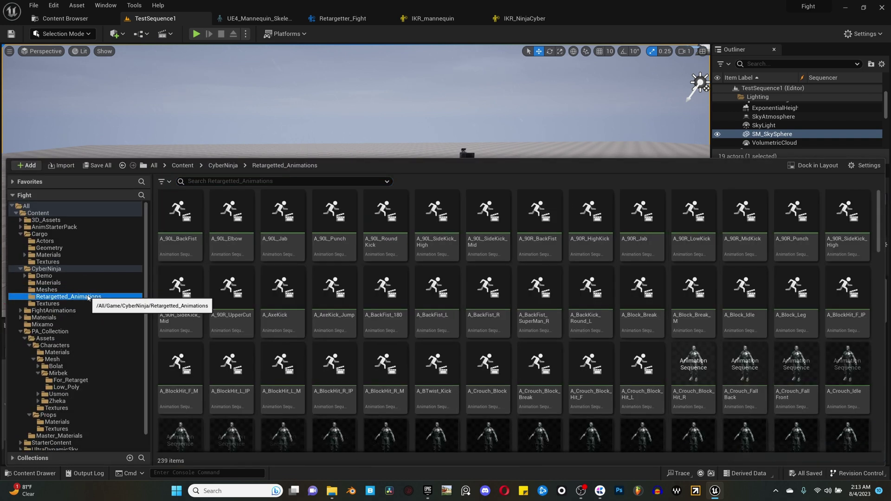
click(326, 348)
double_click(326, 347)
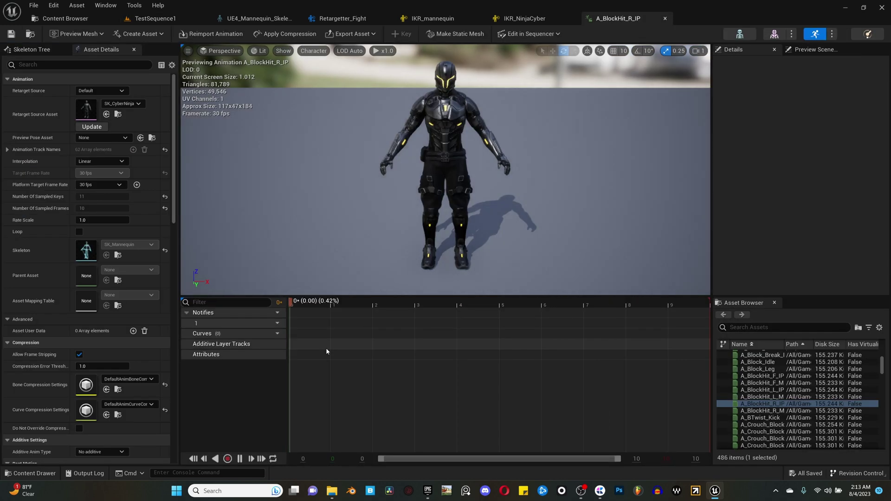
click(664, 19)
- Create a new level sequence saved as Tutorial_Level
click(162, 34)
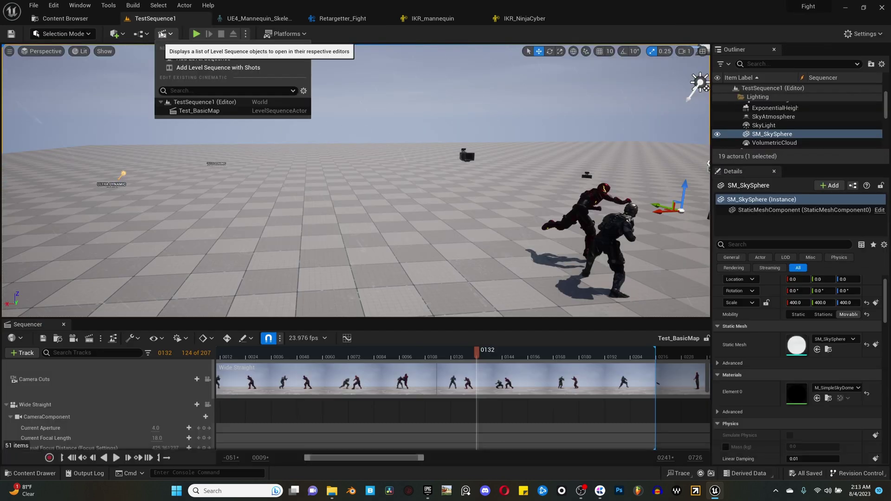
click(208, 58)
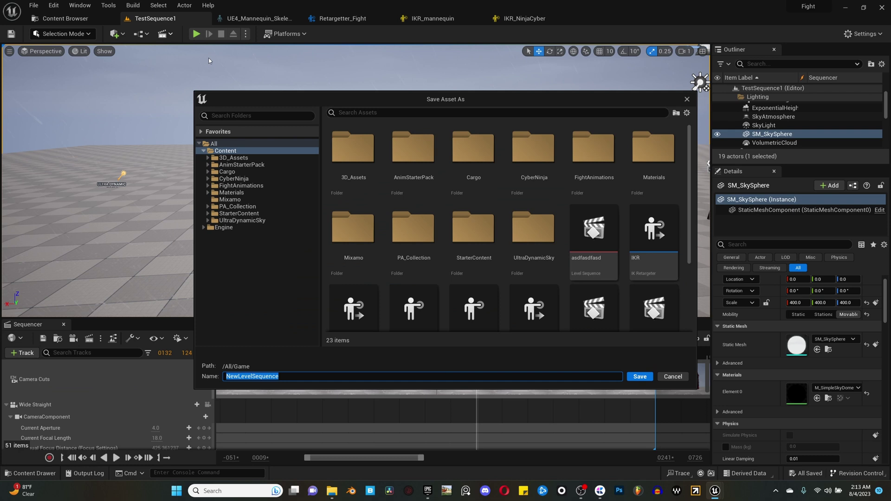
text(Tutorial_Level)
key(Return)
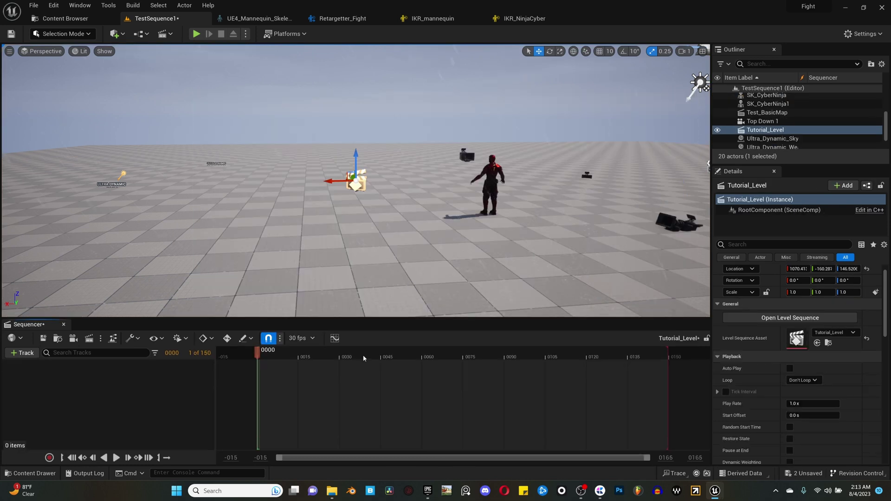
- Drag SK_CyberNinja from the Content Drawer into the level and sequence
scroll(336, 244, down, 5)
key(ctrl+space)
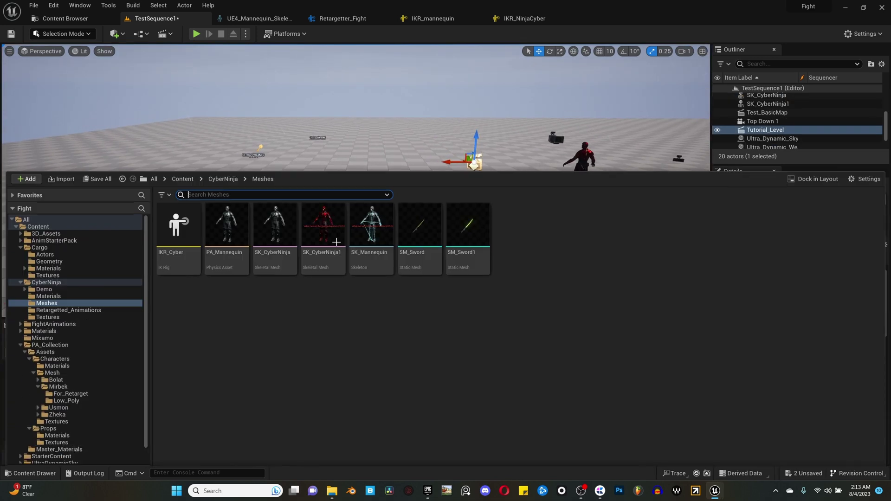
drag(286, 226, 305, 171)
drag(311, 224, 194, 379)
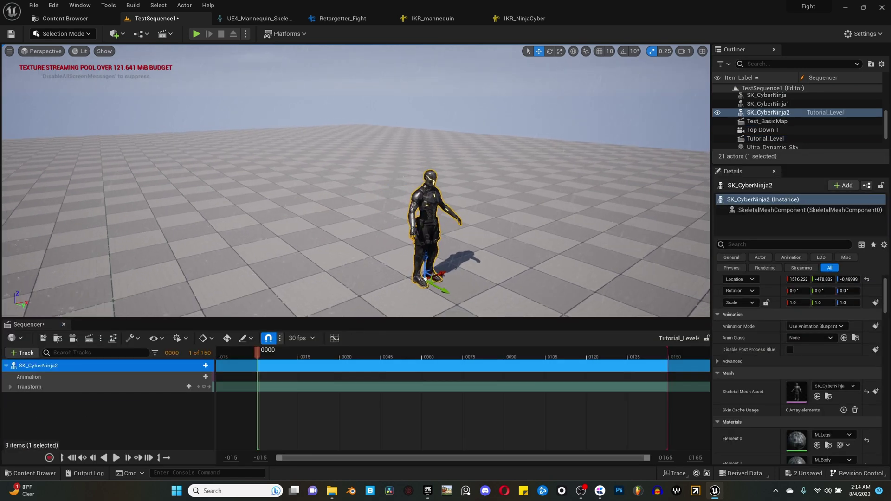
- Test an A_90L_BackFist clip on the Ninja's animation track, then delete it
click(194, 378)
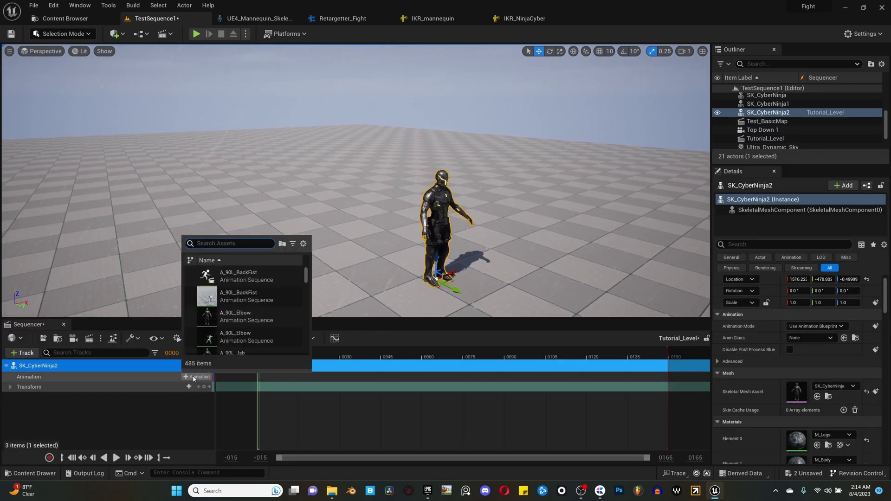
click(246, 296)
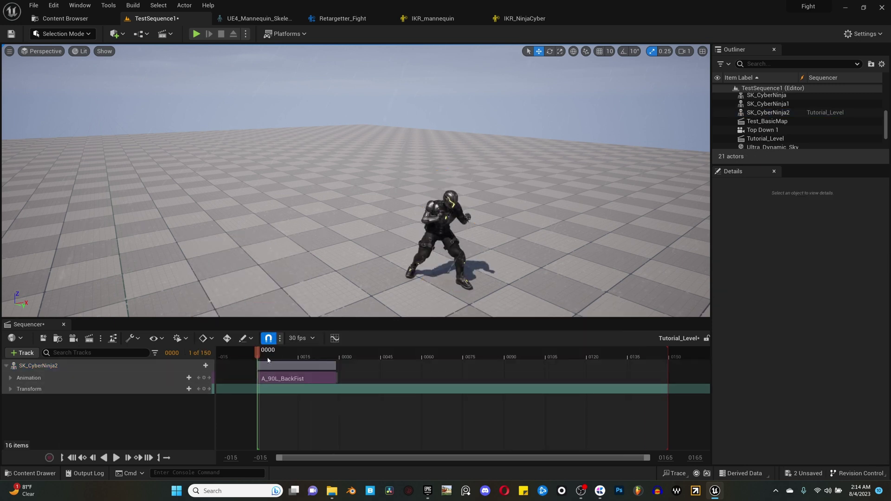
key(space)
click(296, 366)
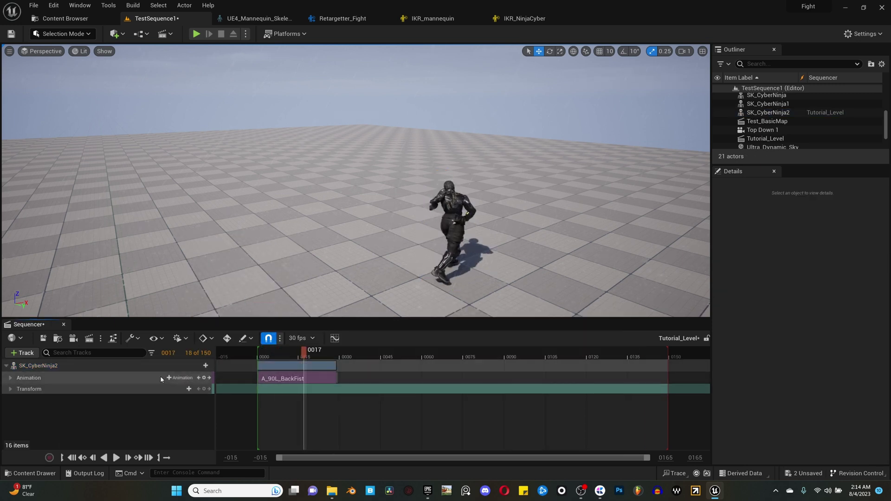
key(Delete)
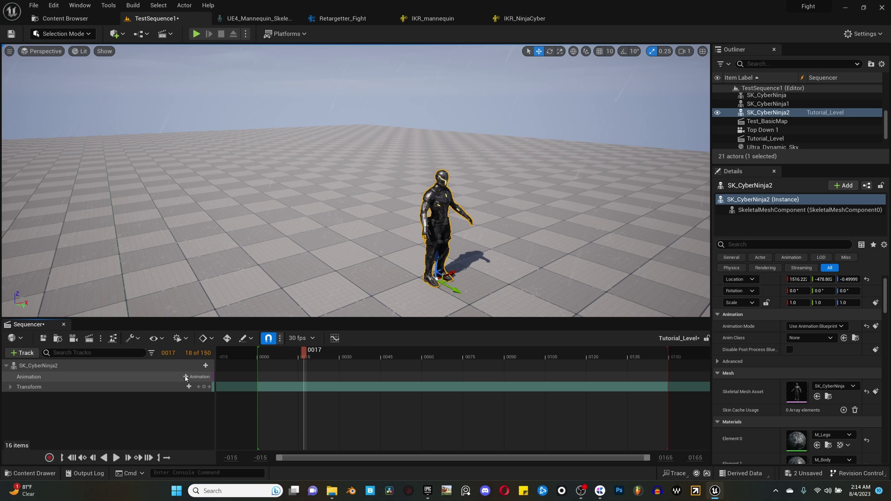
click(198, 377)
scroll(256, 331, down, 10)
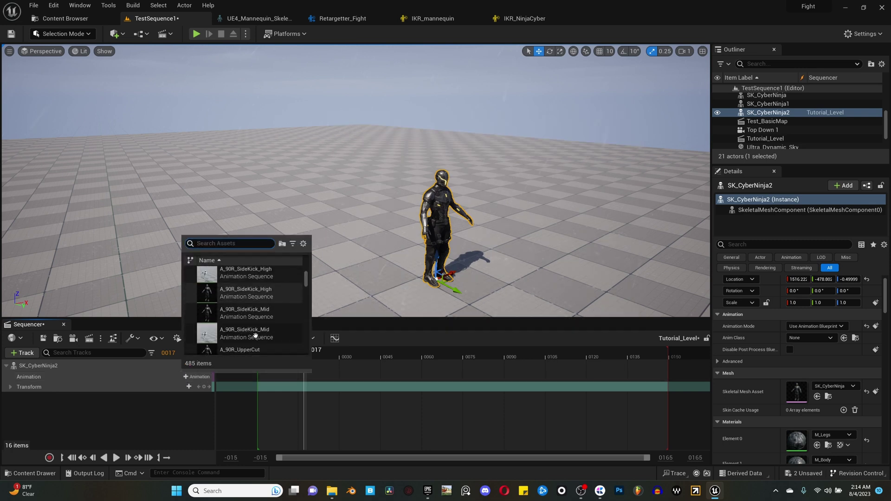
scroll(256, 331, down, 6)
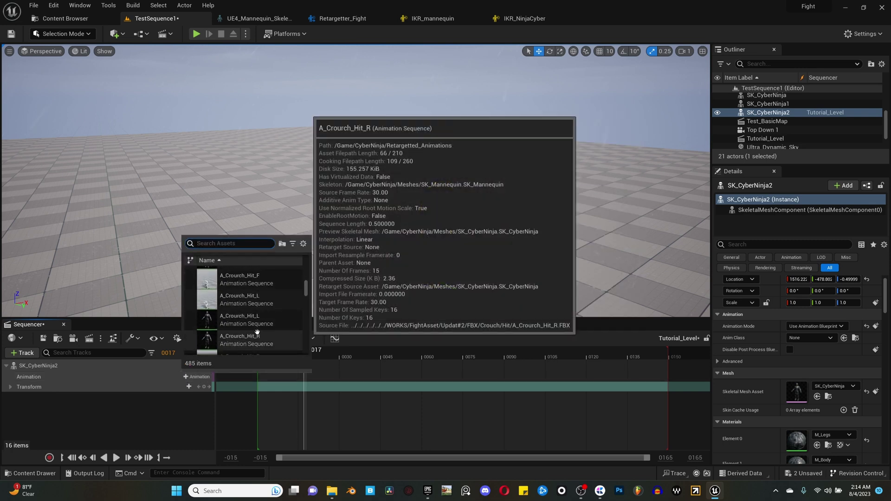
- Add A_Idle_Active, move A_Slip_Back_Step right after it, and lengthen its ease-in to blend
text(active id)
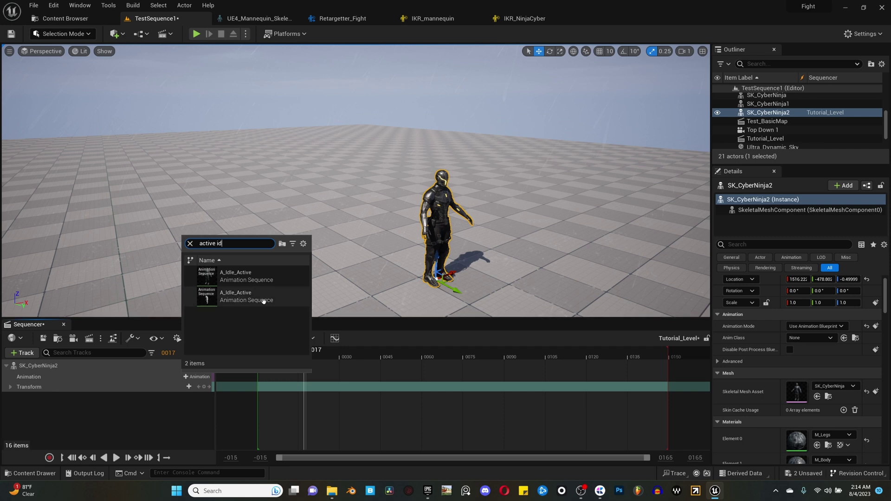
click(246, 296)
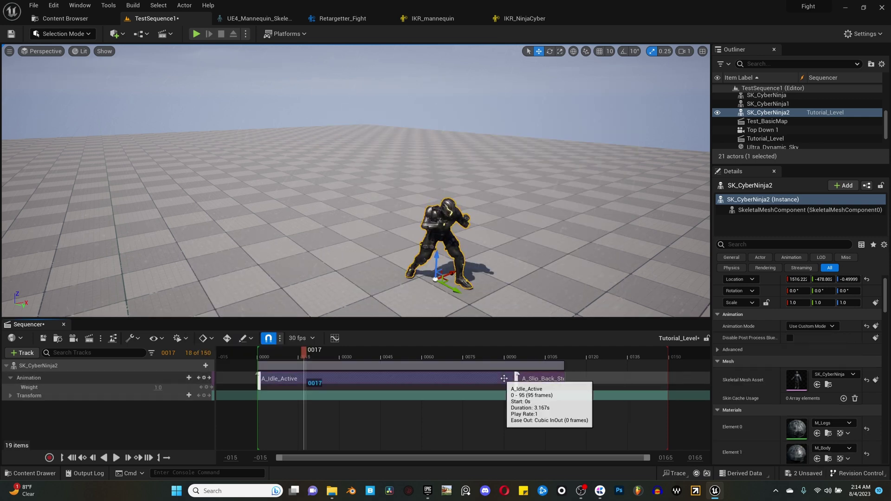
click(532, 381)
drag(532, 381, 320, 382)
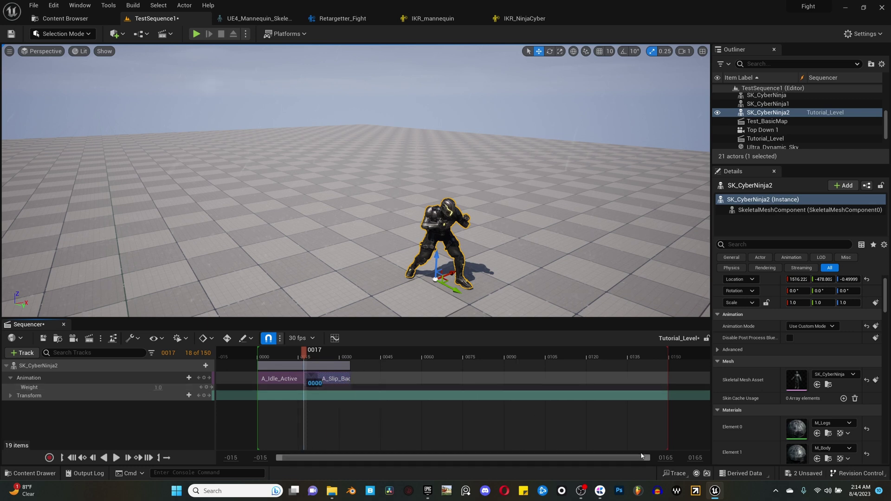
ctrl+scroll(321, 381, up, 5)
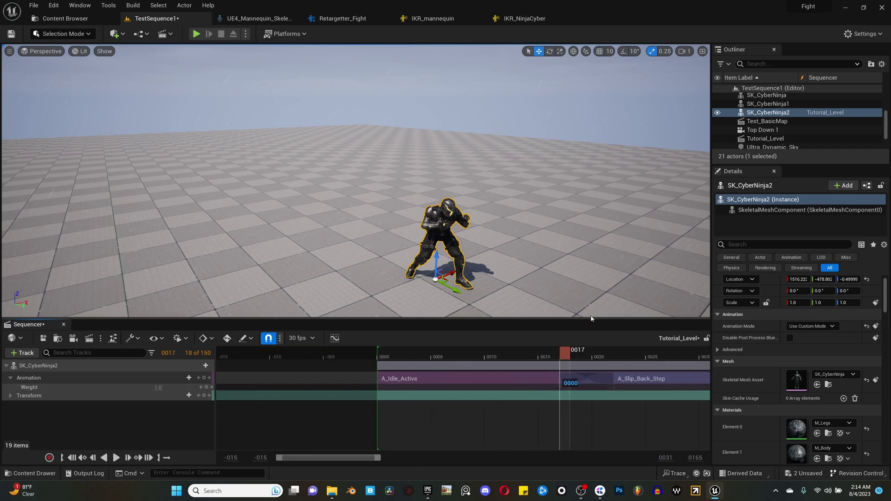
drag(613, 373, 489, 385)
- Match the pelvis bone to the previous clip for A_Idle_Active and A_Slip_Back_Step
right_click(485, 378)
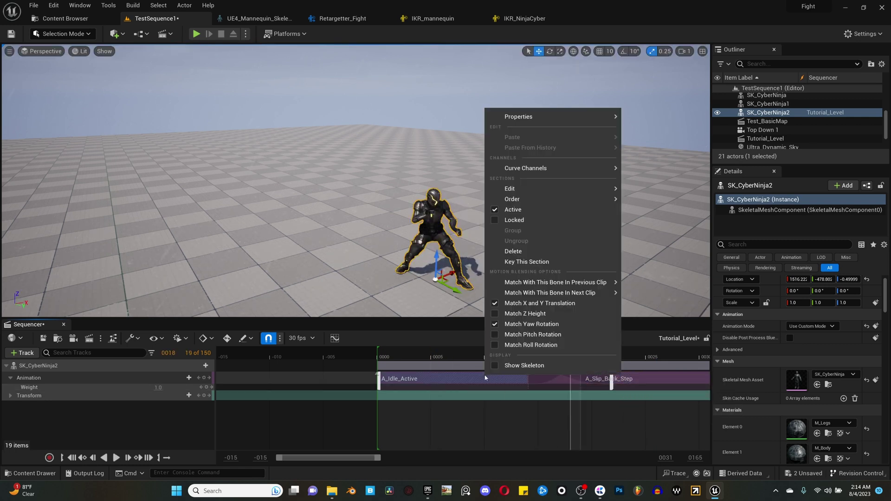
mouse_move(582, 284)
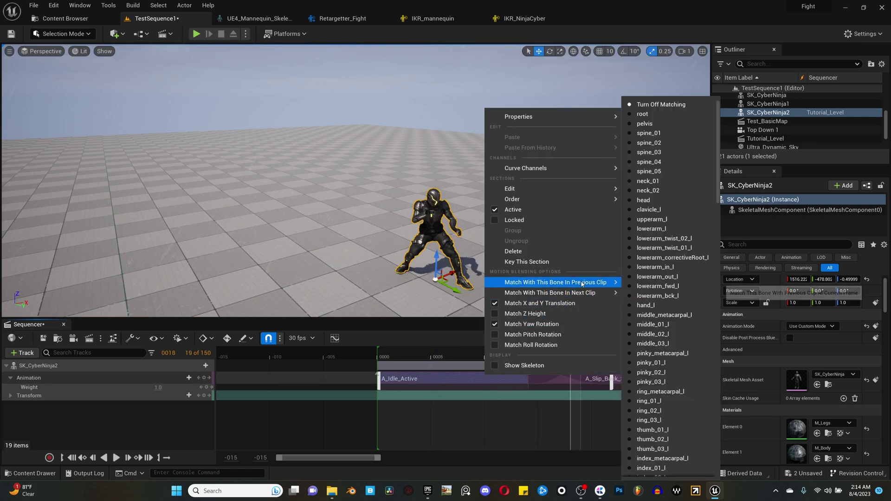
click(647, 123)
right_click(645, 381)
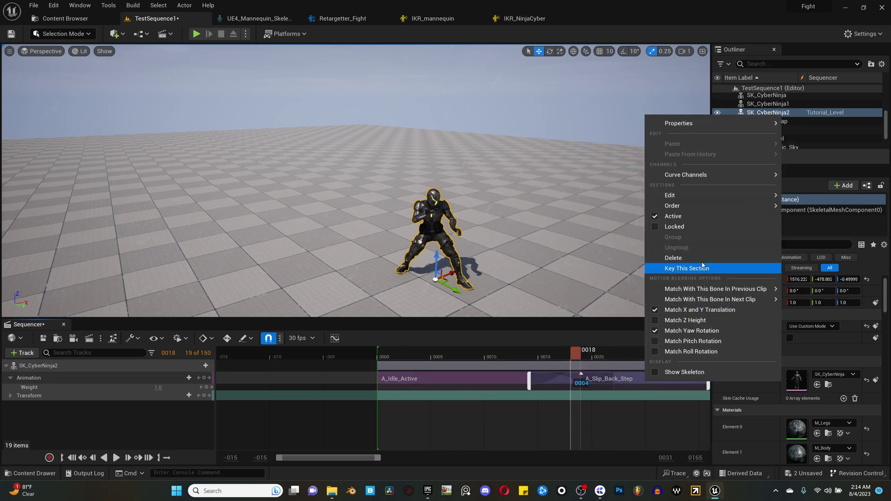
mouse_move(710, 289)
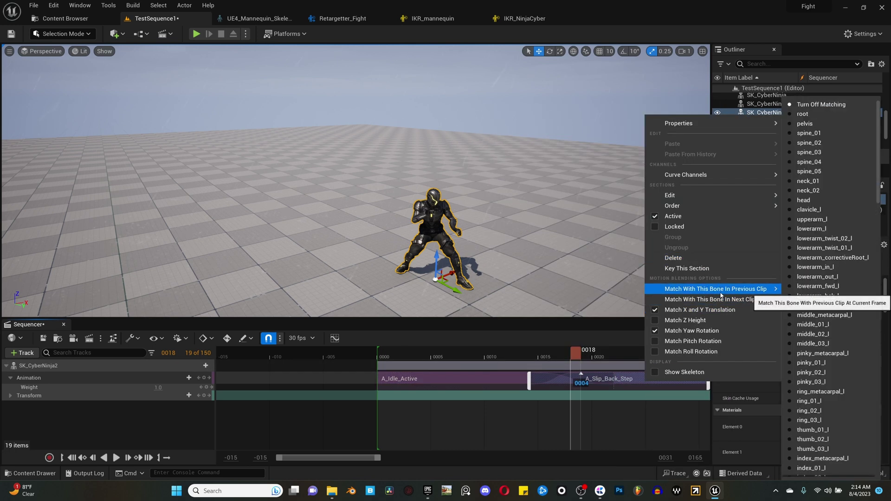
click(819, 124)
- Scrub through the blend, then reapply pelvis matching to the previous clip on A_Slip_Back_Step
drag(450, 361, 463, 358)
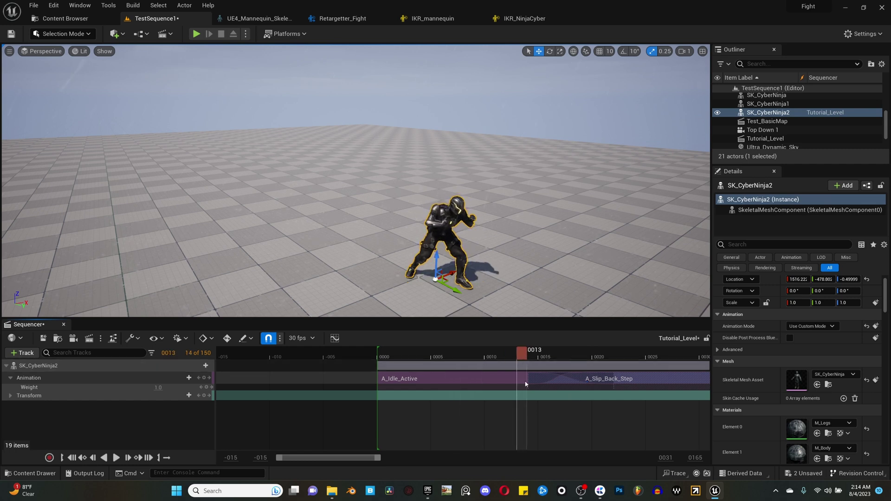
drag(649, 427, 586, 404)
right_click(645, 378)
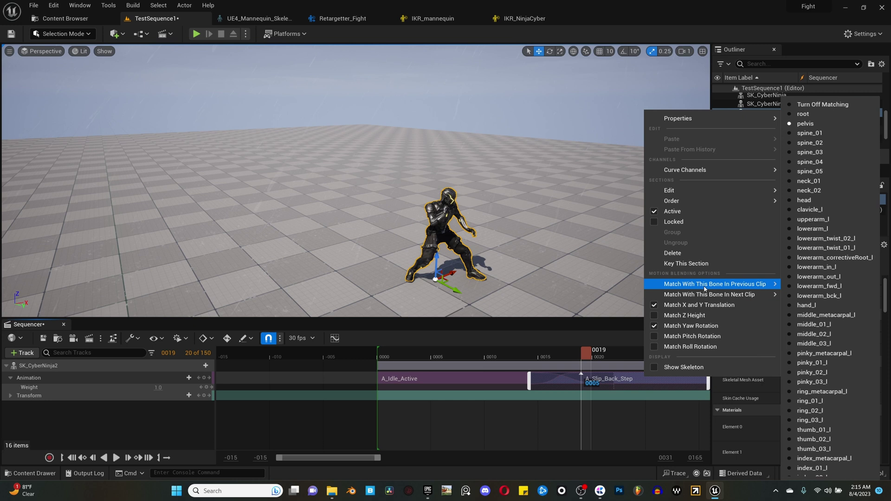
click(803, 113)
right_click(627, 382)
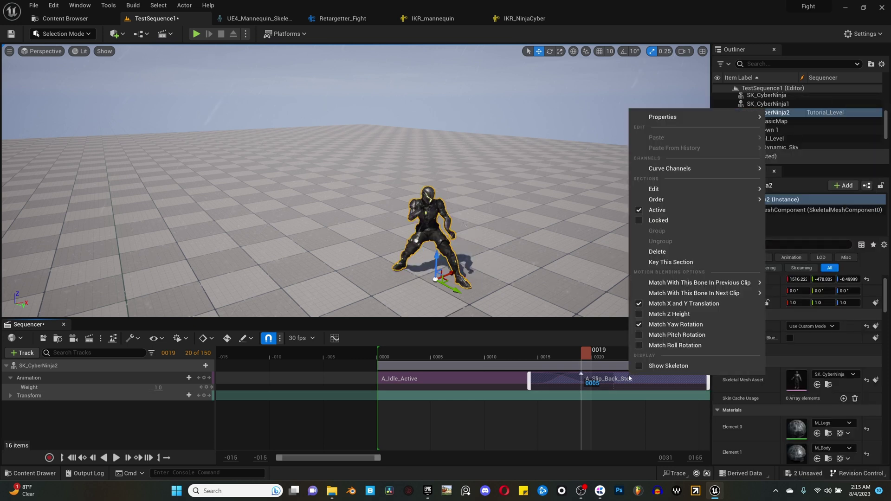
mouse_move(684, 283)
click(789, 124)
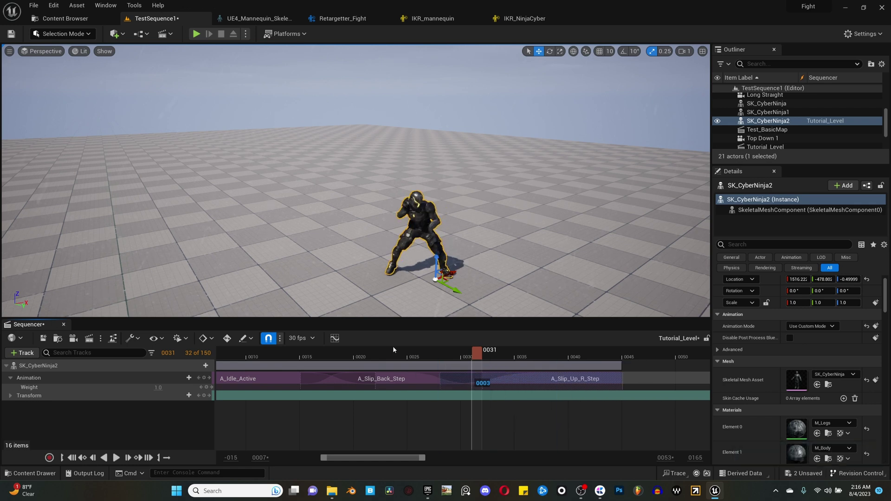
- Add the A_JabHead_L_IP and A_HookHead_R_M clips to the Ninja's Animation track
click(185, 379)
text(jab)
click(228, 320)
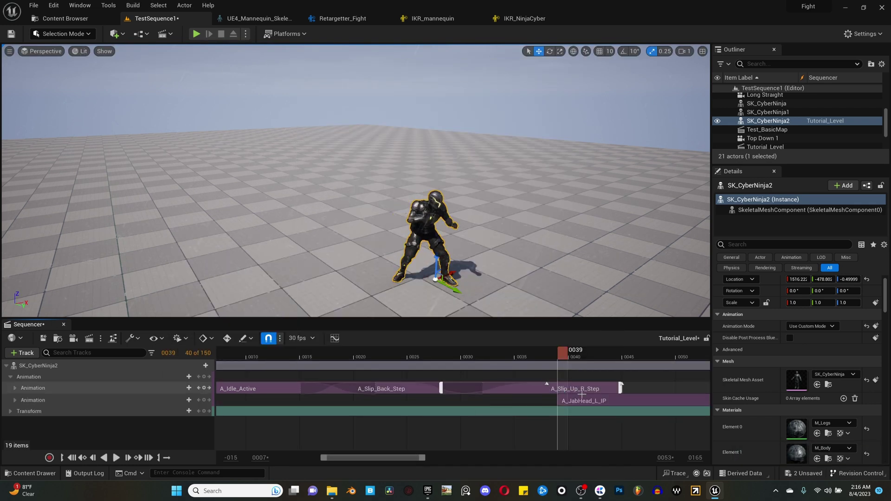
right_click(672, 384)
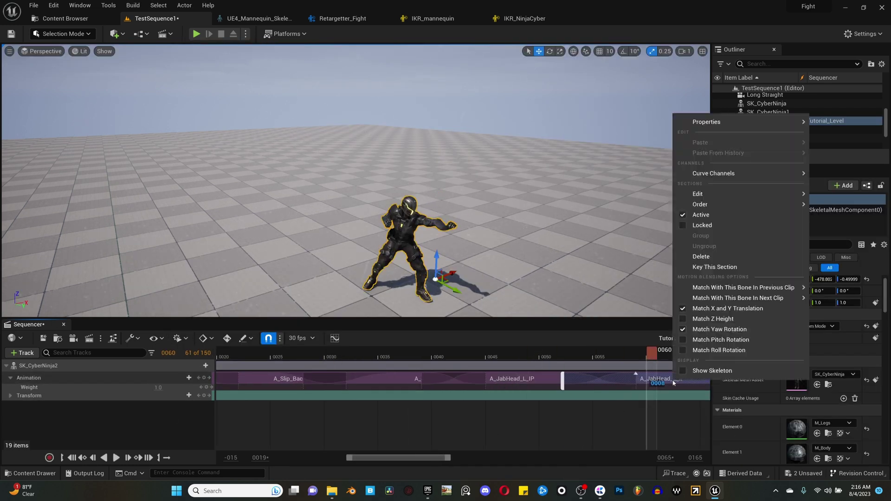
right_click(505, 380)
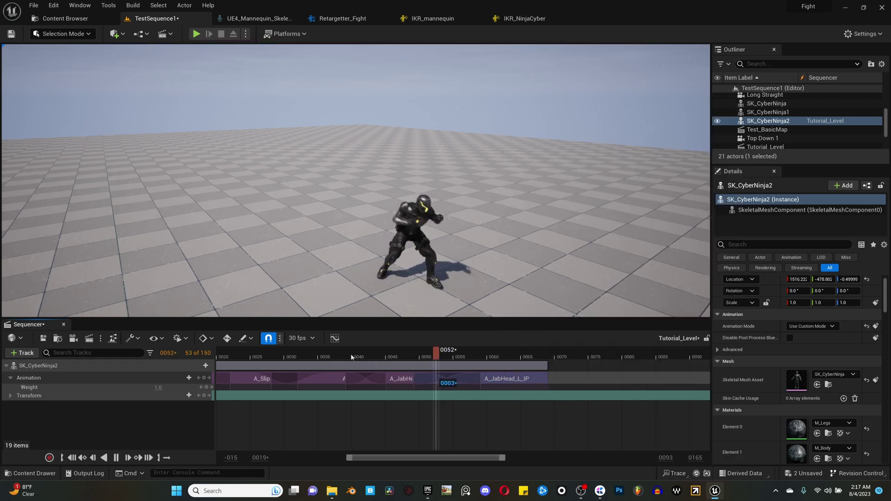
click(180, 378)
text(h)
click(213, 274)
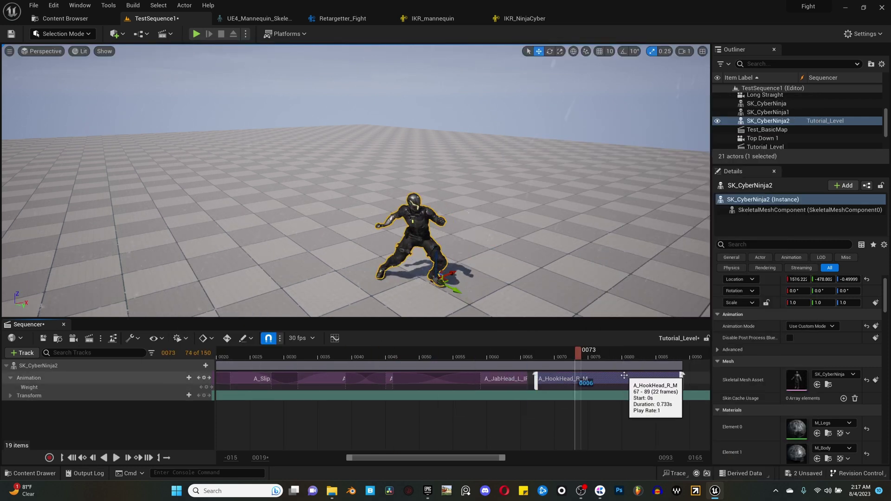